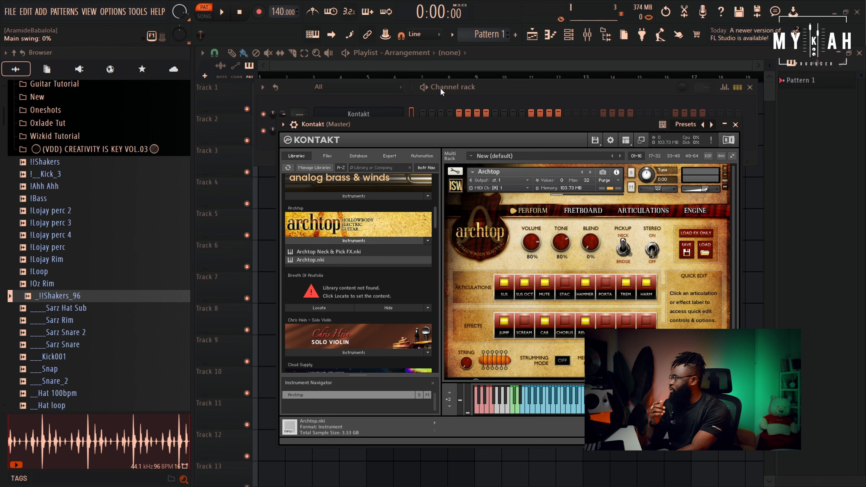
- Set the project tempo to 96 BPM and rename Pattern 1 as "melody"
left_click_drag(282, 13, 281, 20)
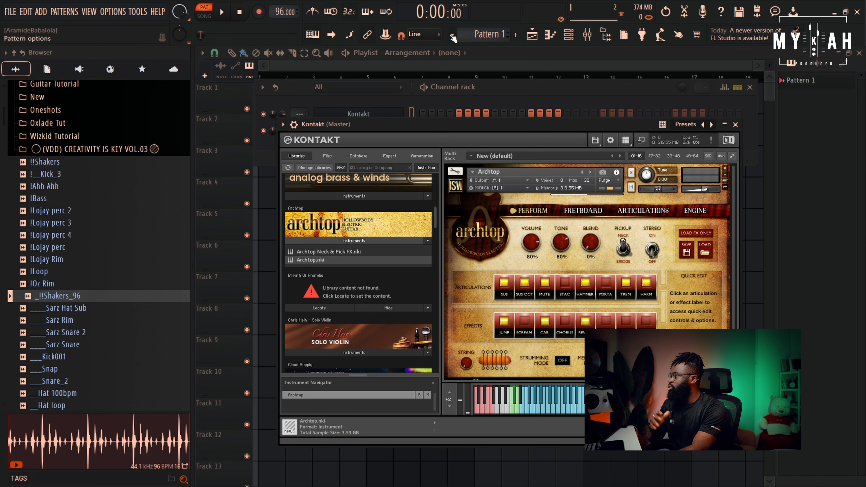
left_click(452, 37)
left_click(511, 48)
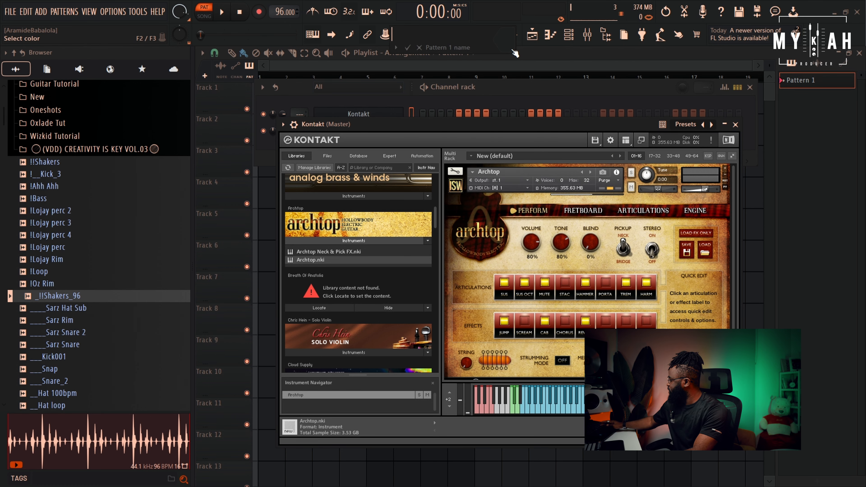
type("melody")
key("Return")
- In Kontakt's piano roll, draw a half-bar chord of F#4, C#5, E5 and G#5 at the start of bar 1 and audition it
key("F7")
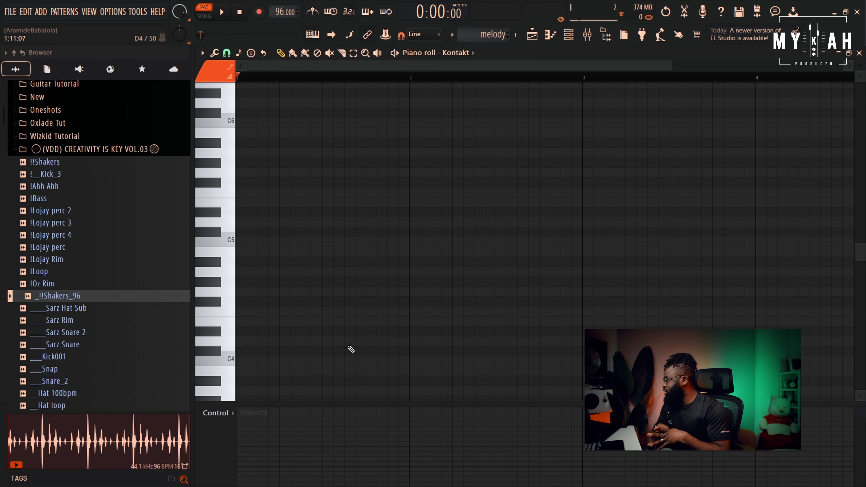
left_click(242, 302)
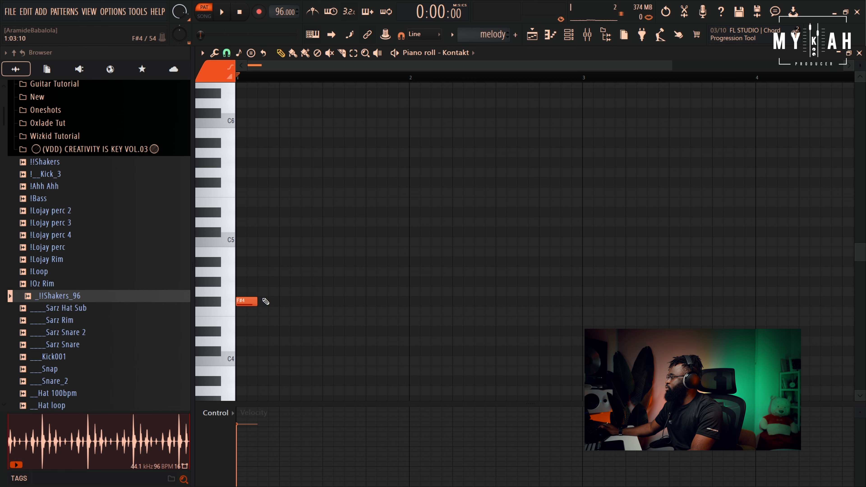
left_click_drag(255, 303, 313, 302)
left_click_drag(247, 257, 236, 197)
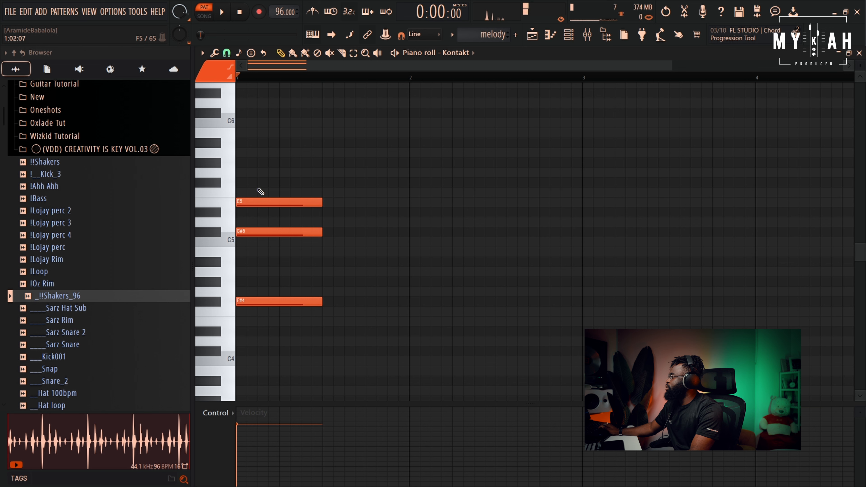
left_click_drag(280, 181, 269, 154)
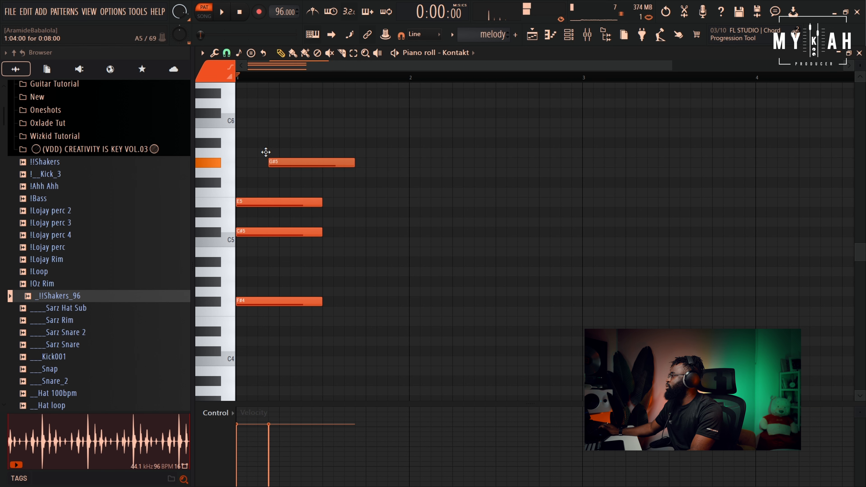
left_click_drag(266, 152, 233, 152)
key("space")
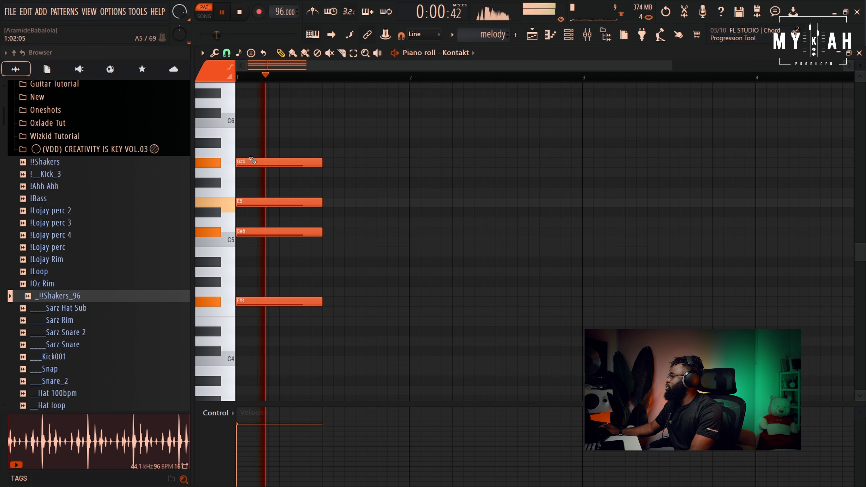
key("space")
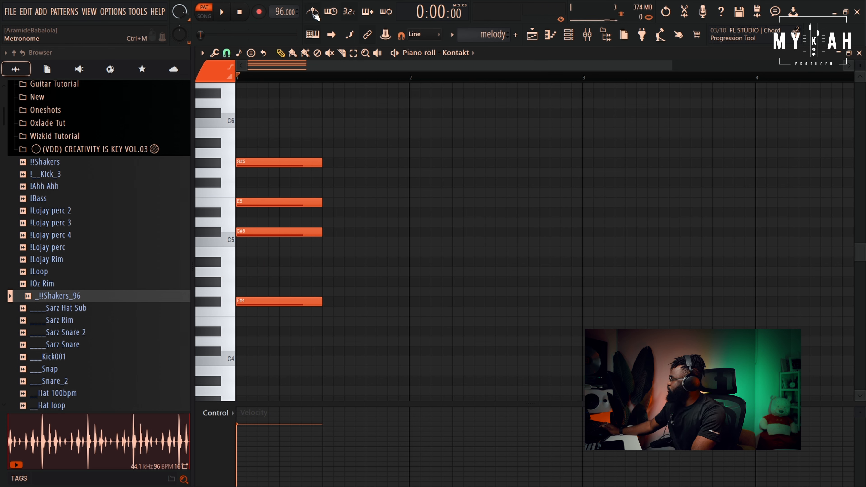
key("space")
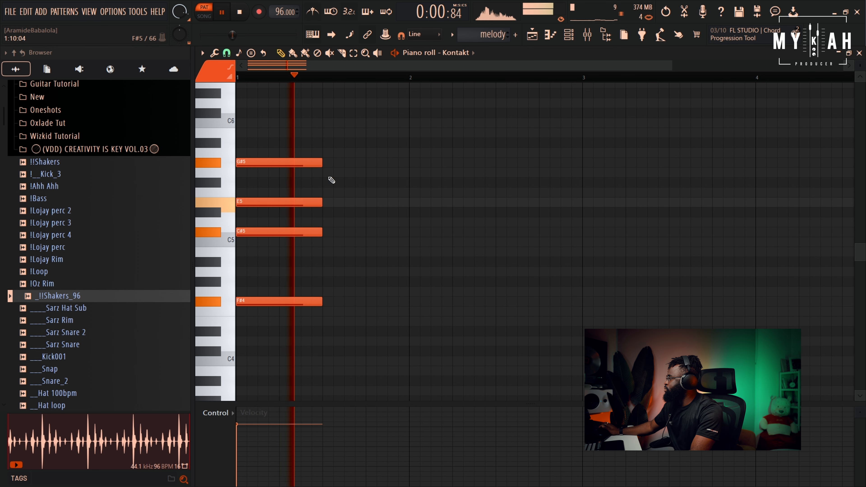
key("space")
- Add a half-bar chord of C#4, G#4, H4 and E5 in the second half of bar 1 and audition it
left_click(330, 331)
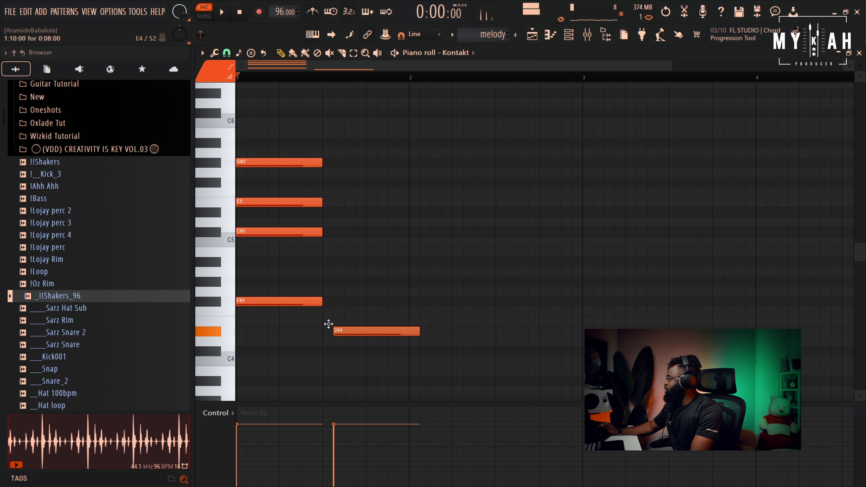
left_click_drag(325, 332, 314, 353)
left_click(339, 301)
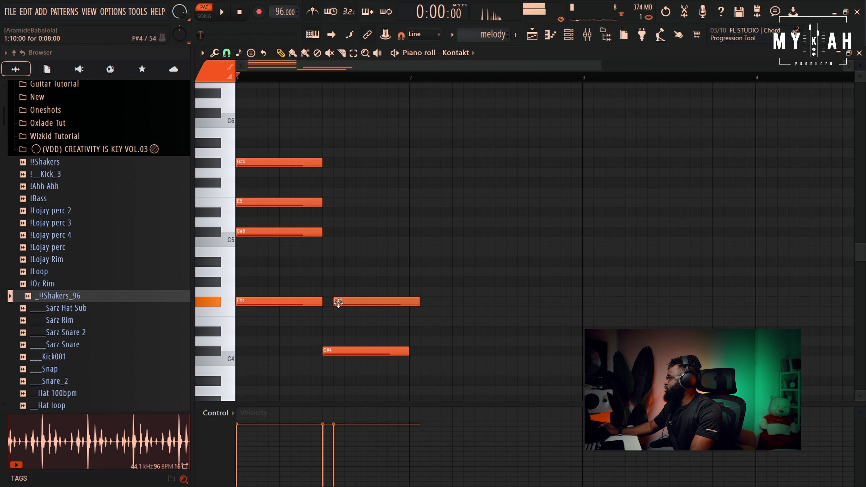
left_click_drag(335, 296, 320, 242)
left_click_drag(340, 212, 325, 199)
key("space")
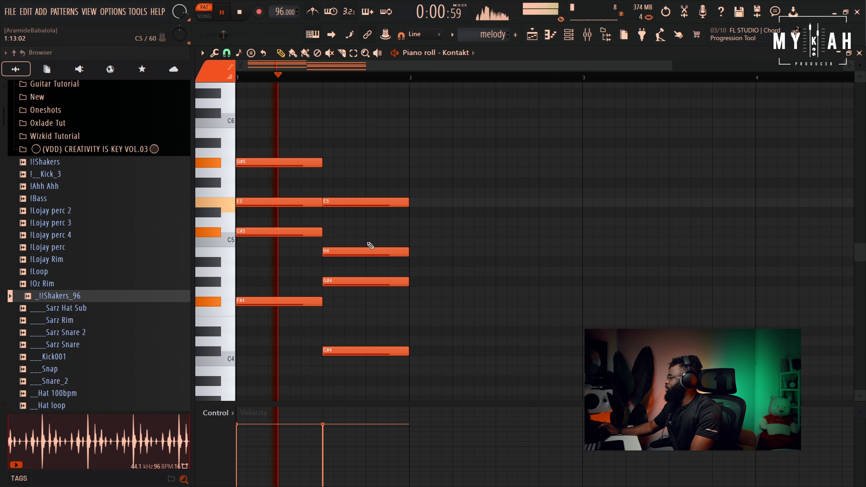
key("space")
- Draw a half-bar chord of H3, F#4, A4 and C#5 at bar 2 and repeat it directly after as a one-beat chord
left_click(423, 370)
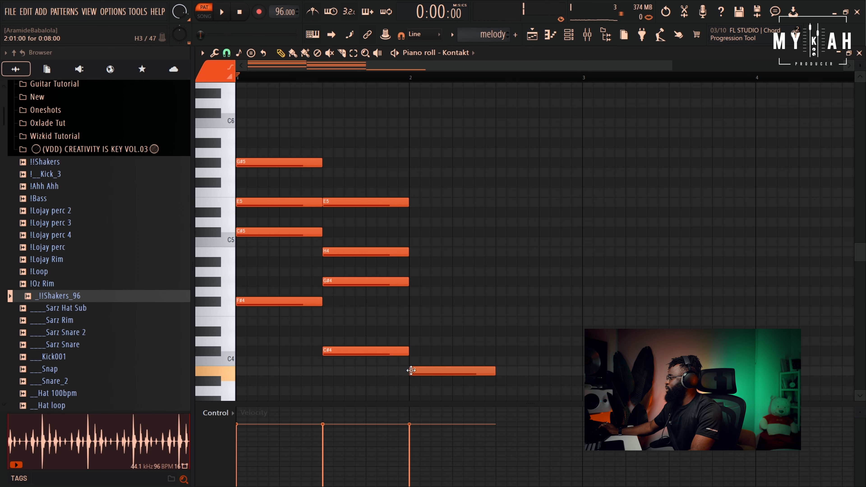
left_click_drag(414, 341, 413, 255)
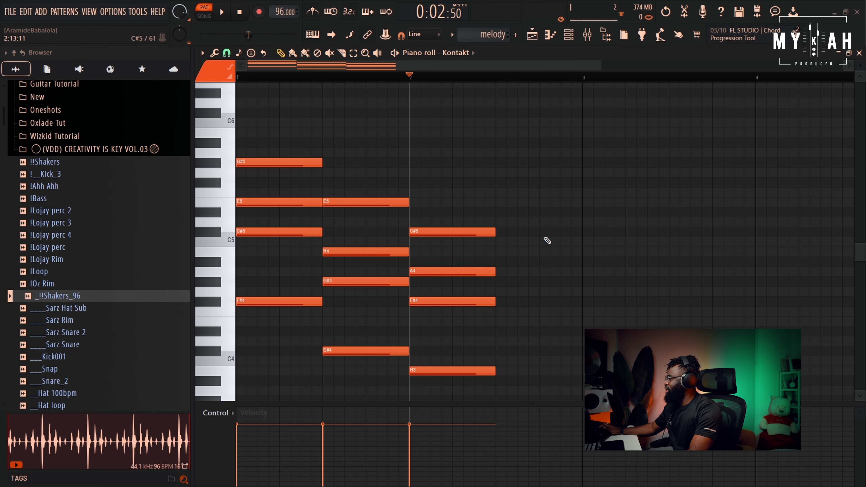
scroll(547, 241, "down", 3)
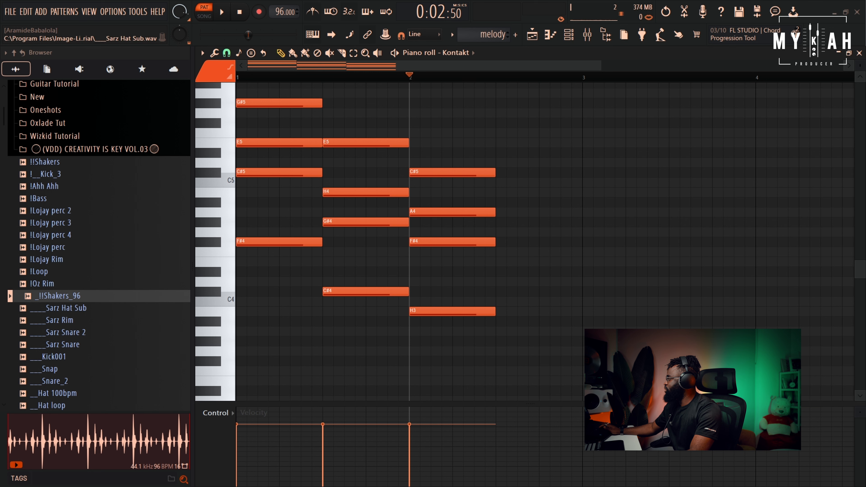
left_click_drag(433, 136, 457, 334)
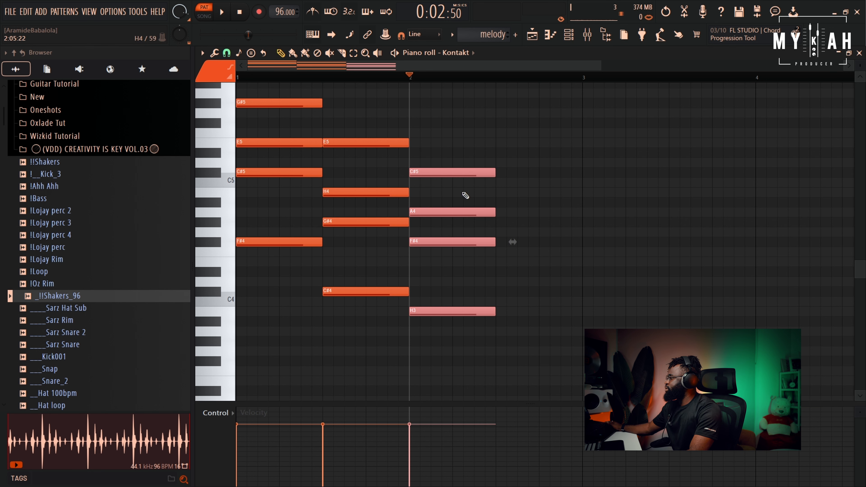
left_click_drag(446, 214, 534, 218, "shift")
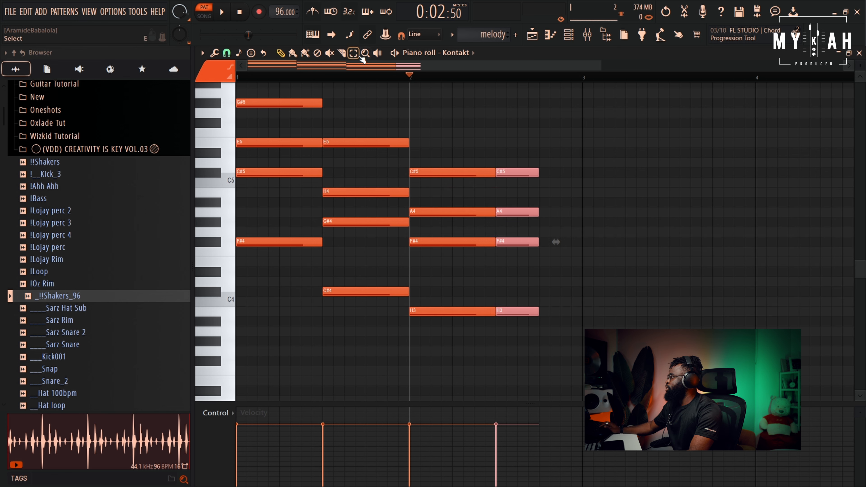
- Copy the second chord of bar 1 to the last beat of bar 2, shorten it to one beat, and play the progression
left_click_drag(350, 109, 380, 307, "ctrl")
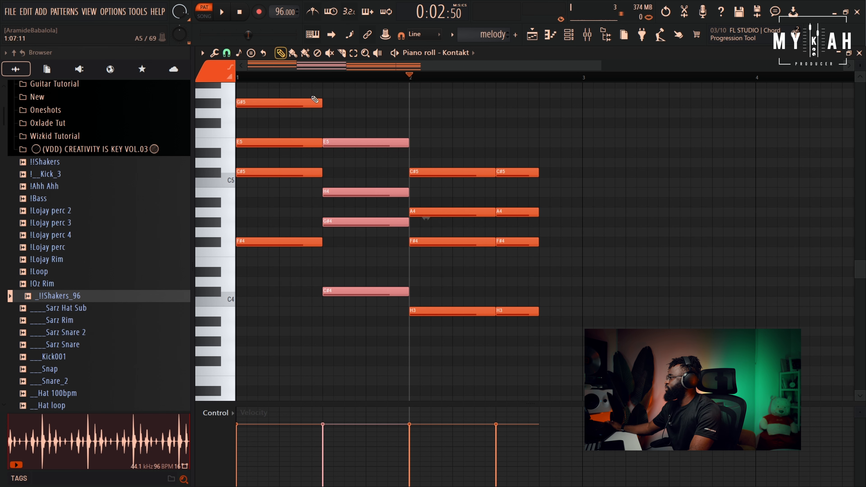
left_click_drag(344, 140, 559, 141, "shift")
left_click_drag(626, 146, 587, 153)
left_click(238, 77)
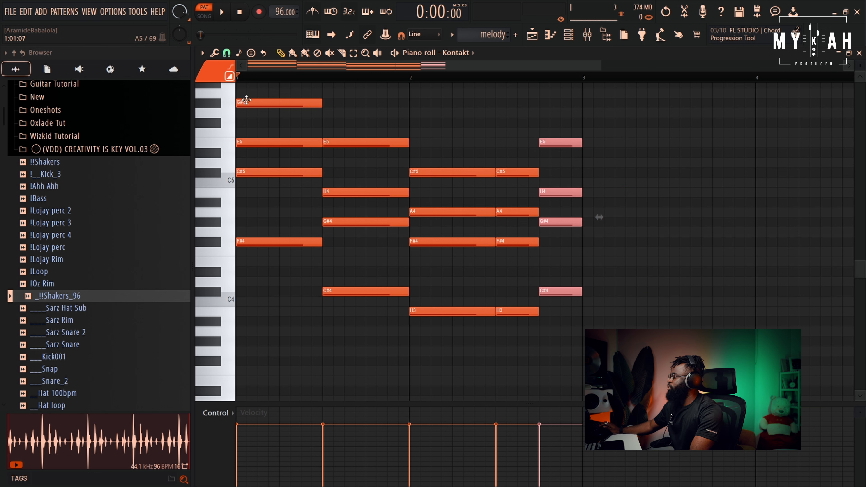
key("space")
left_click(651, 238, "ctrl")
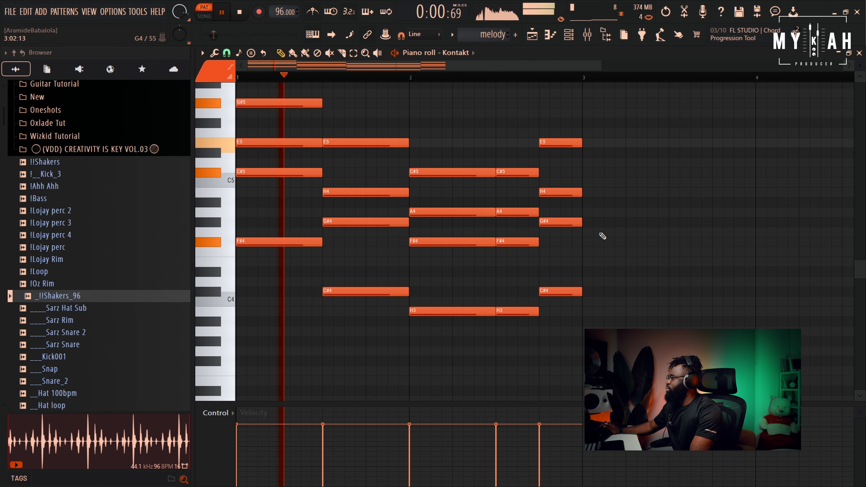
key("space")
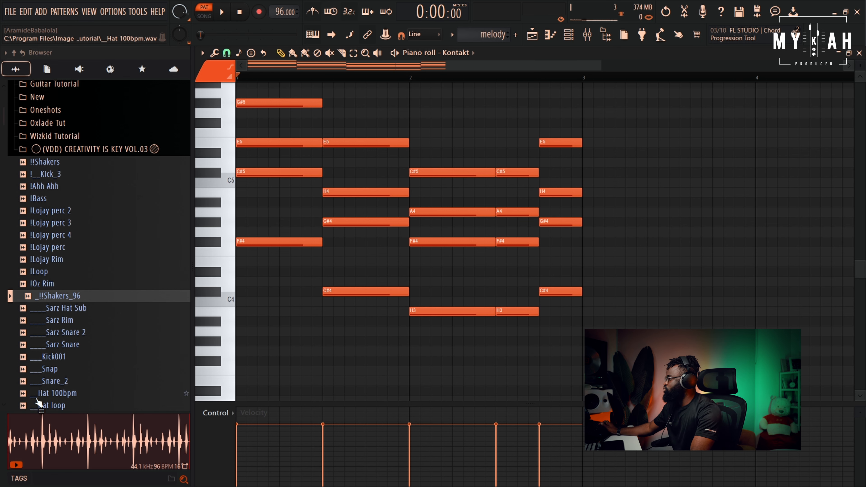
- Delay the first chord's C#5 by one step and the second chord's E5 by one beat
scroll(285, 317, "up", 3)
scroll(285, 317, "up", 2)
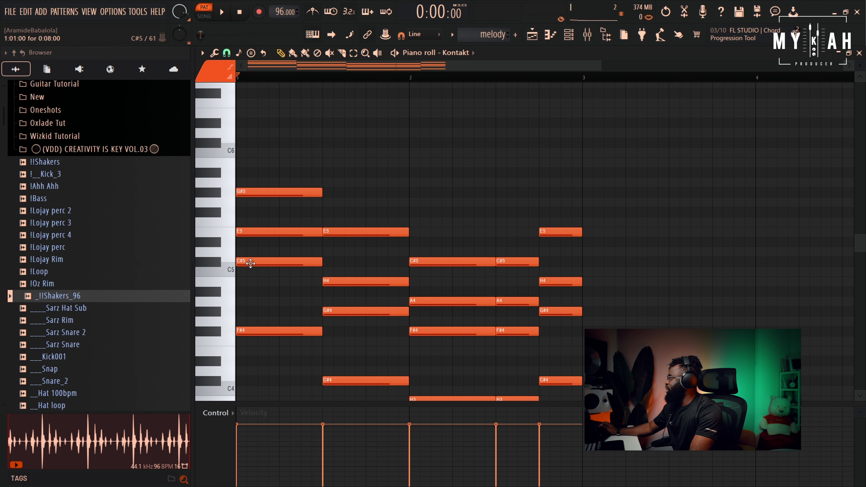
left_click_drag(250, 263, 261, 263)
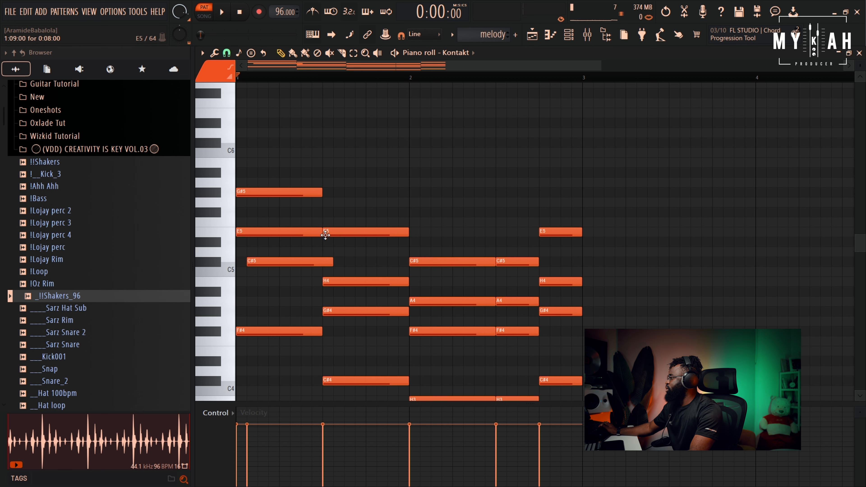
left_click_drag(335, 232, 377, 233)
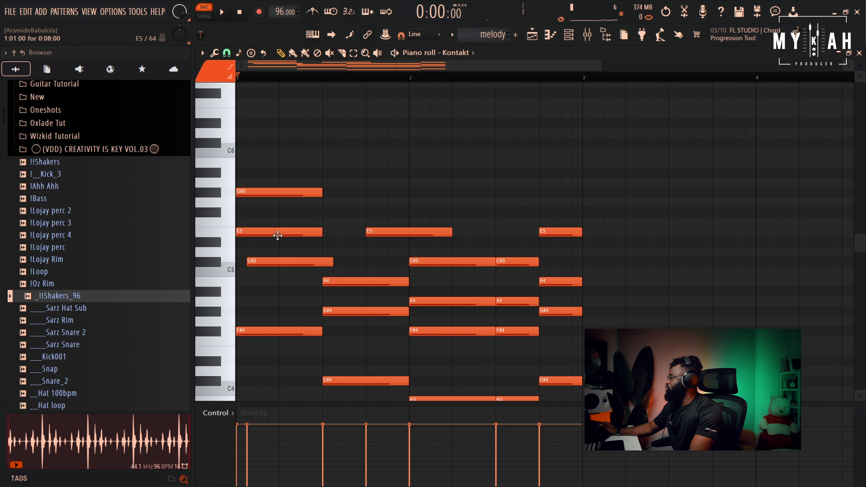
- Shorten the first chord's E5 and G#5, start them two and three steps into bar 1, and play back the staggered chord
left_click_drag(276, 234, 305, 233)
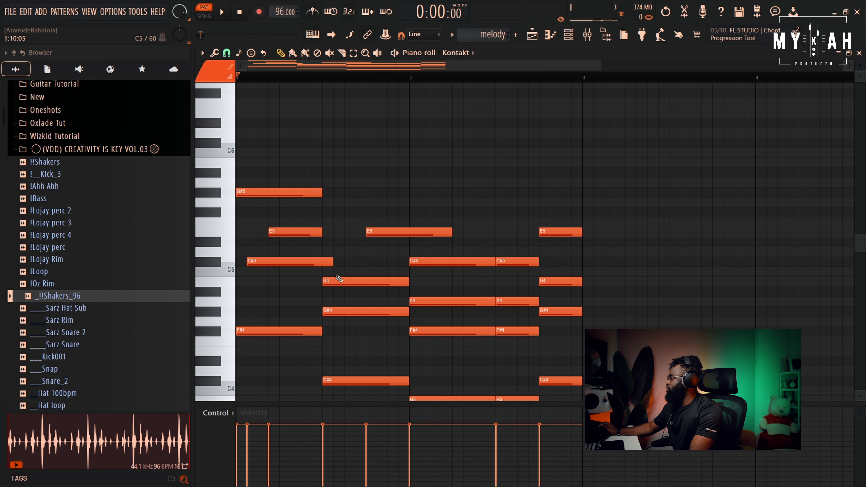
left_click_drag(277, 232, 265, 232)
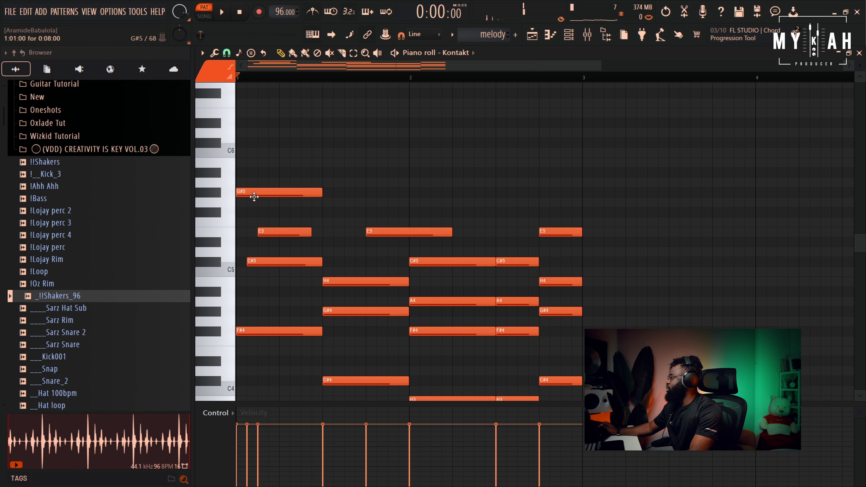
left_click_drag(251, 192, 283, 192)
left_click_drag(352, 193, 308, 196)
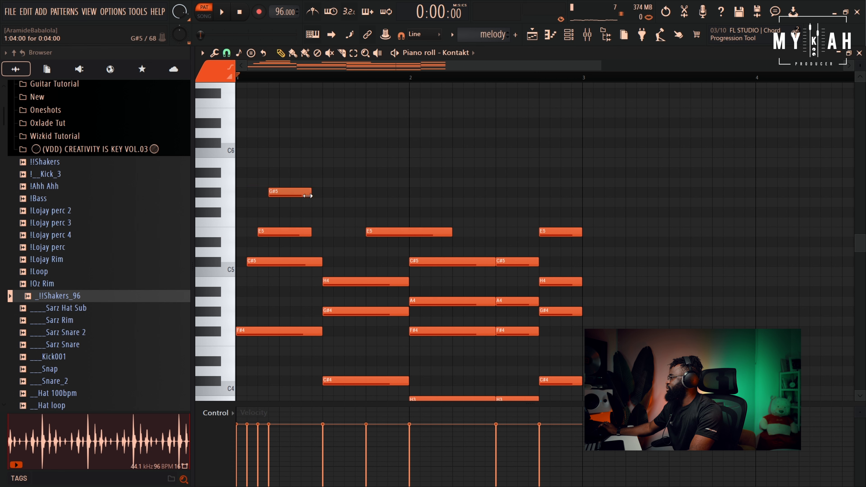
key("space")
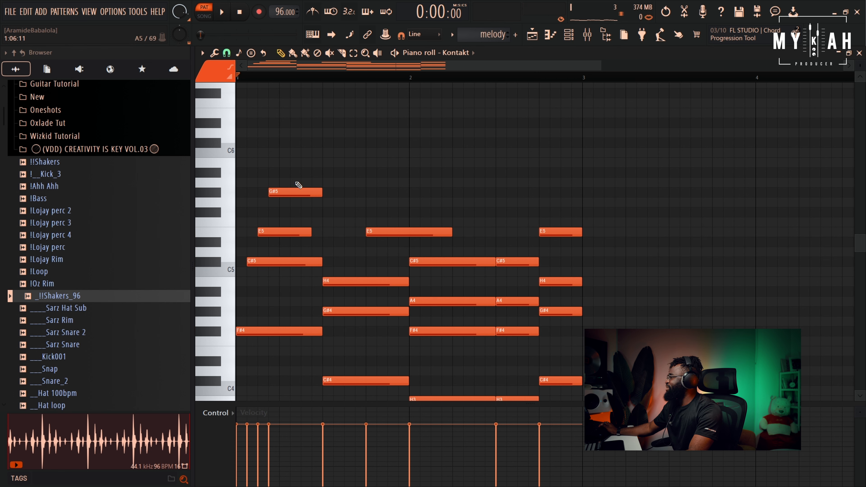
key("space")
key("space")
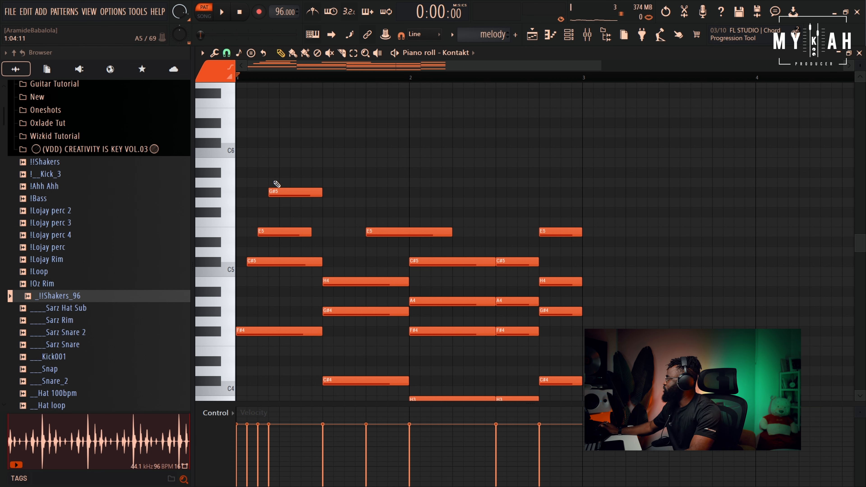
- Shorten the first chord's G#5 to one step and follow it with one-step G#5, A5 and G#5 notes
left_click_drag(319, 192, 273, 193)
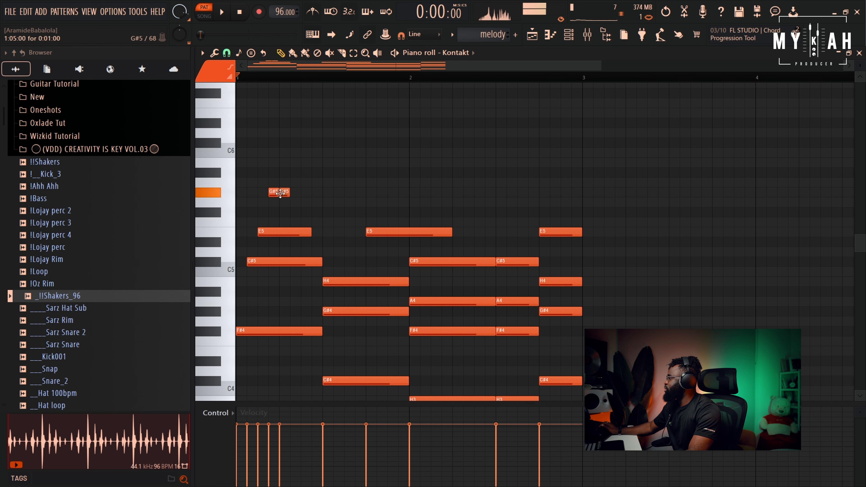
left_click(284, 191)
left_click_drag(282, 183, 286, 183)
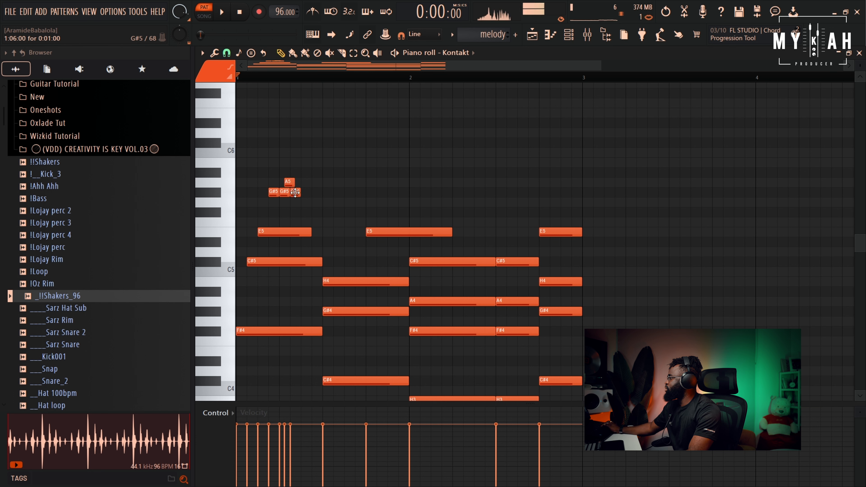
left_click(300, 193)
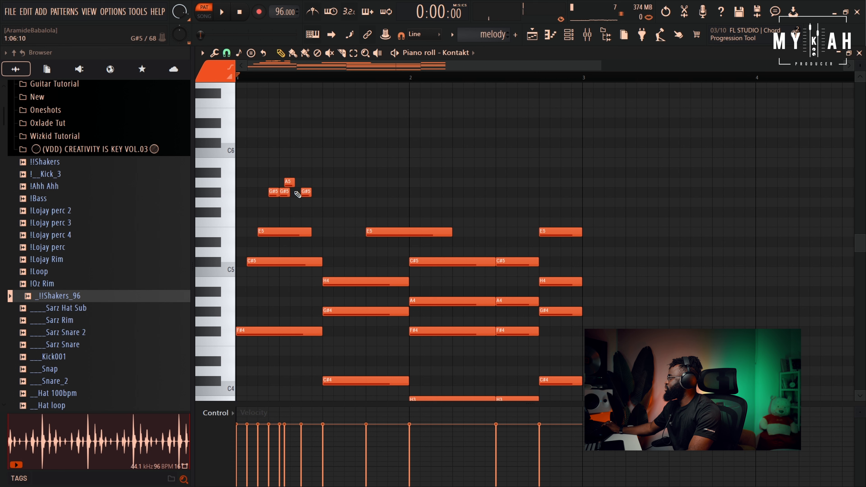
- Move the last short G#5 half a step earlier, shorten the E5 beneath the run to one beat, and audition the phrase
key("space")
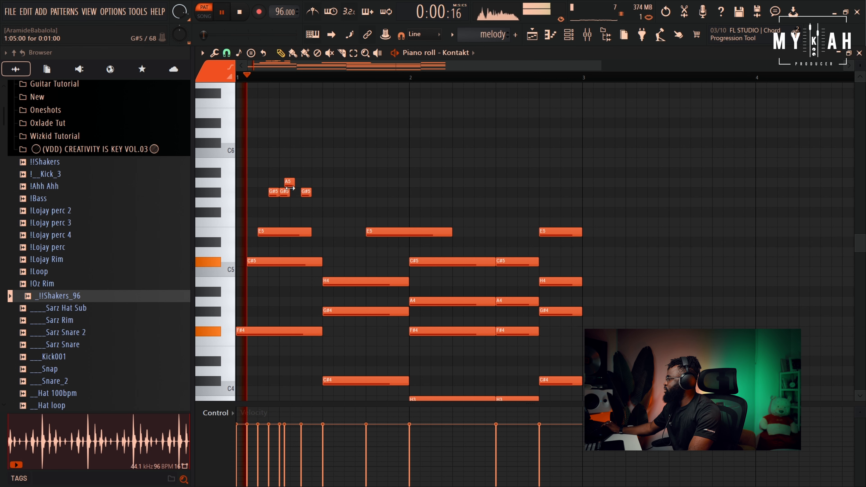
key("space")
key("space")
left_click_drag(304, 193, 299, 193)
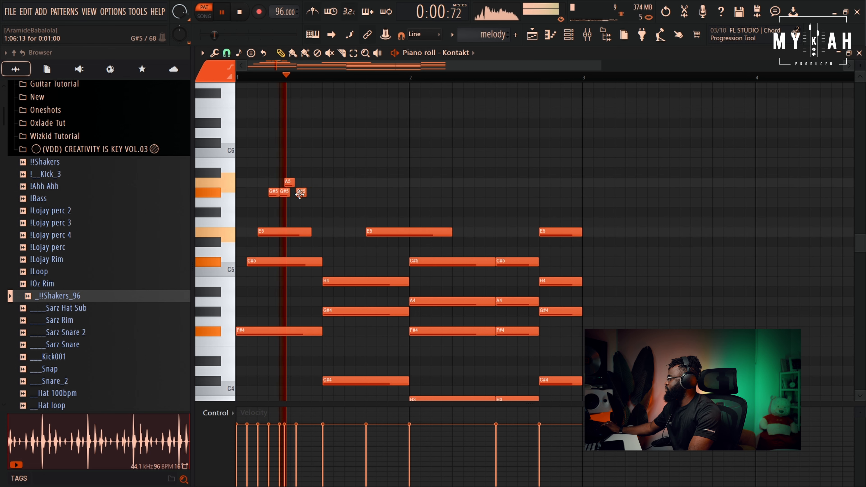
key("space")
key("space")
key("space")
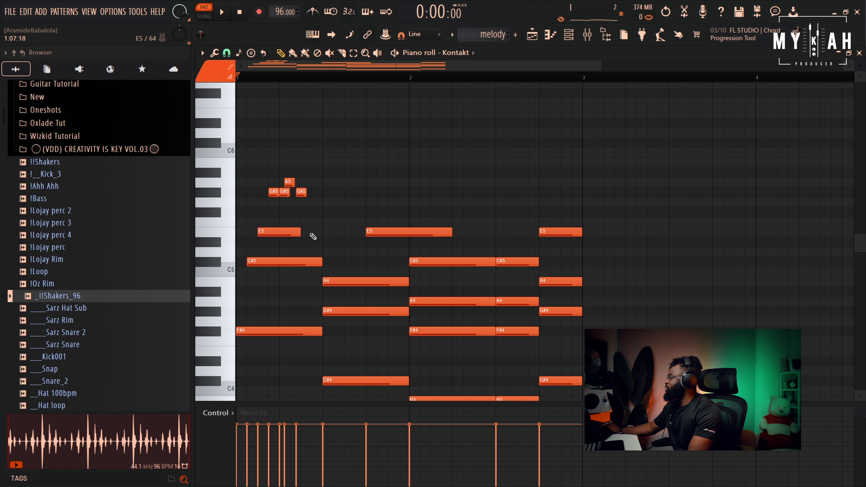
- Add a two-step E5 right after the first chord's E5 and play back the phrase
left_click(313, 232)
key("space")
key("space")
key("space")
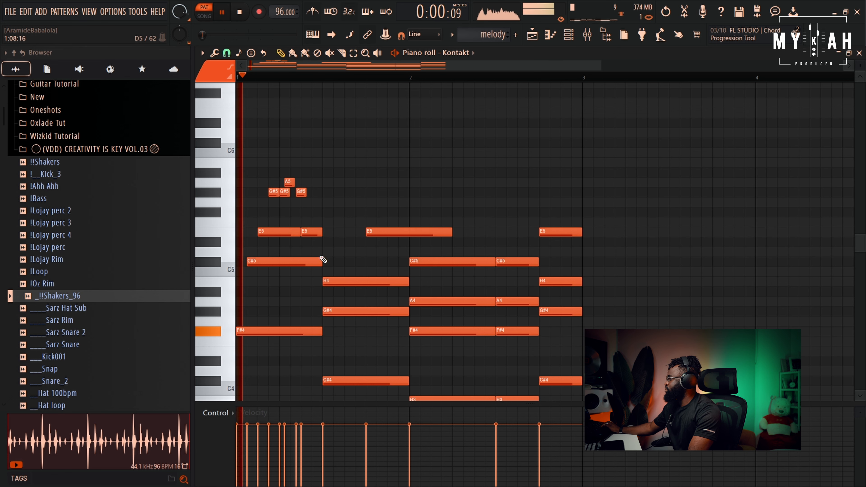
key("space")
key("space")
key("space")
key("space")
key("space")
key("space")
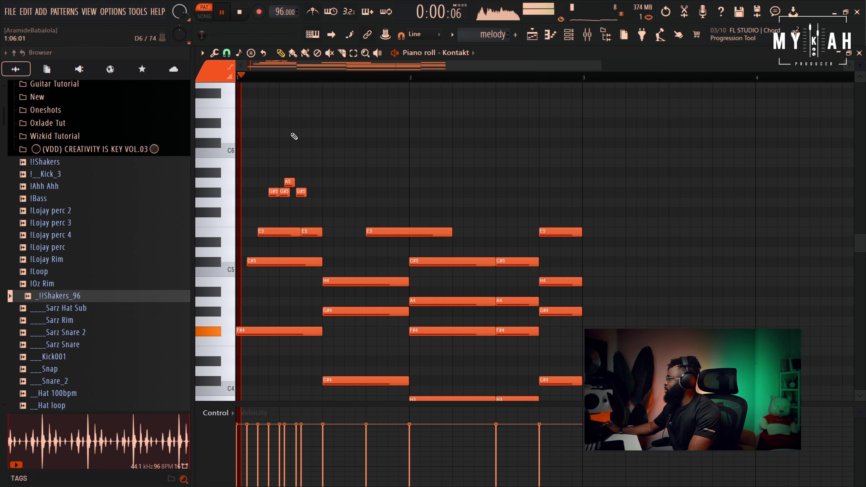
- Shorten the run's second G#5 and its A5 to half a step, pull the last G#5 half a step earlier, and audition the run
scroll(307, 154, "up", 4)
key("space")
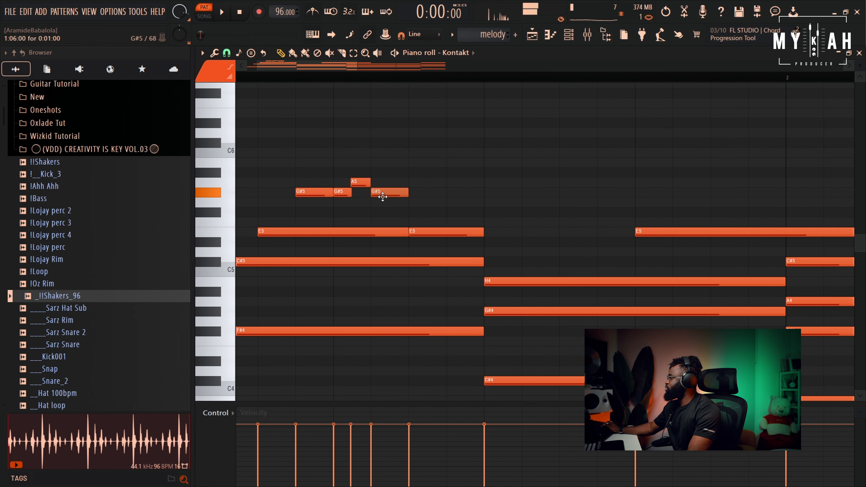
key("space")
key("space")
key("space")
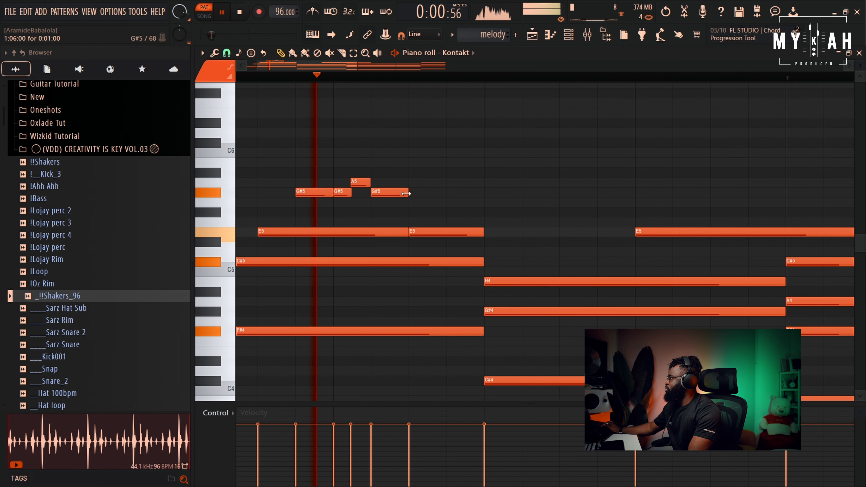
key("space")
key("space")
scroll(456, 164, "down", 2)
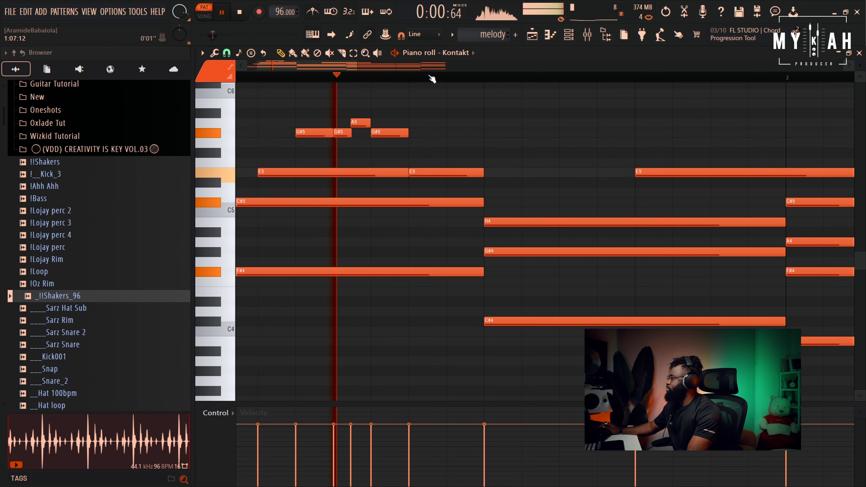
scroll(432, 80, "down", 3)
key("space")
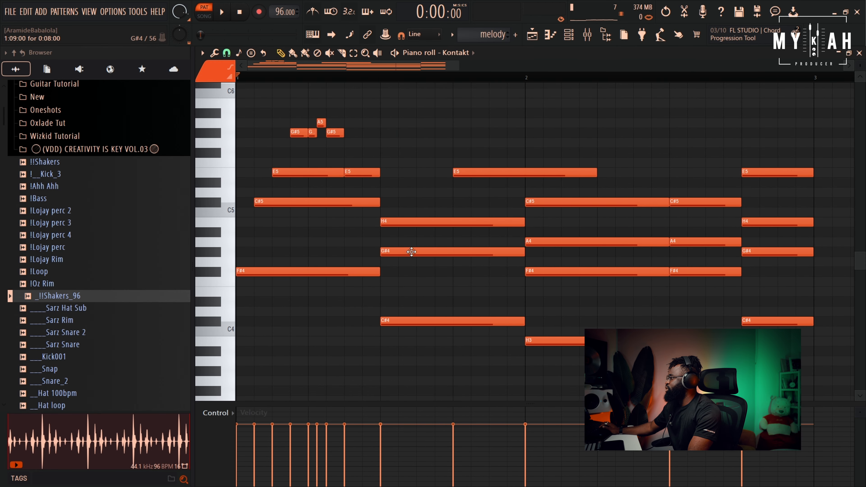
- Start the second chord's G#4, H4 and E5 one, two and three steps after its C#4, and trim them to end at bar 2
left_click_drag(411, 252, 430, 252)
left_click_drag(421, 220, 455, 222)
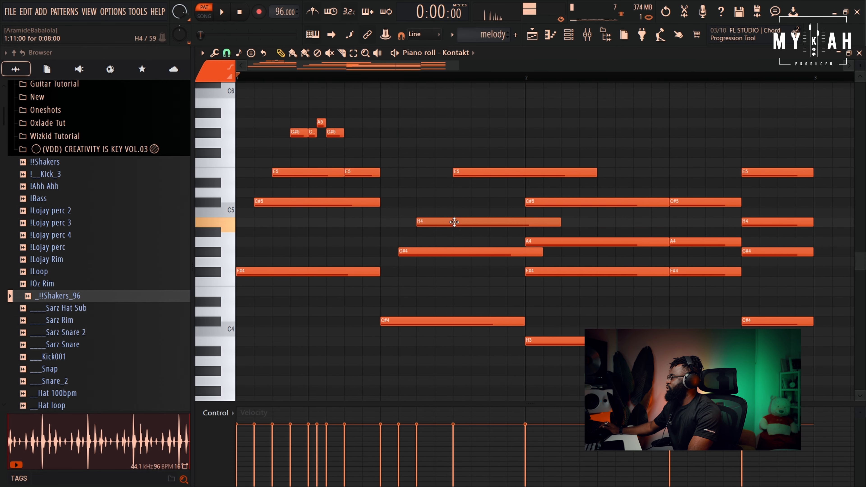
left_click_drag(458, 173, 441, 173)
key("space")
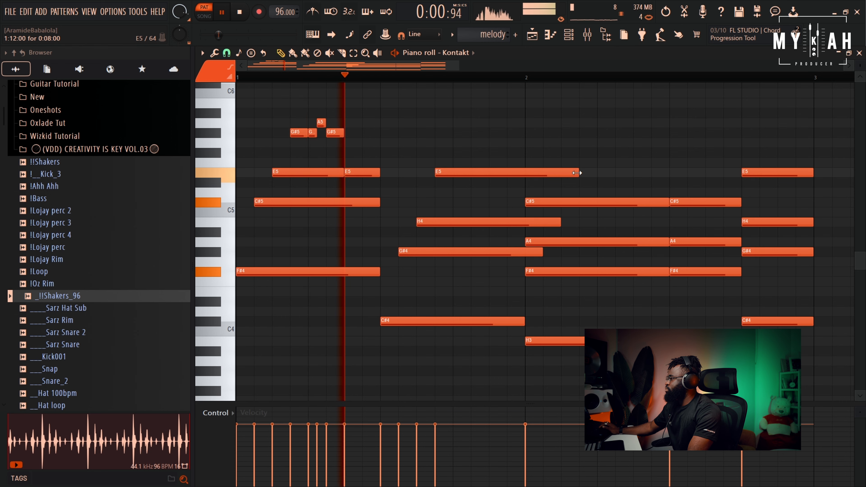
left_click_drag(577, 172, 527, 174)
left_click_drag(559, 222, 526, 252)
scroll(577, 245, "down", 2)
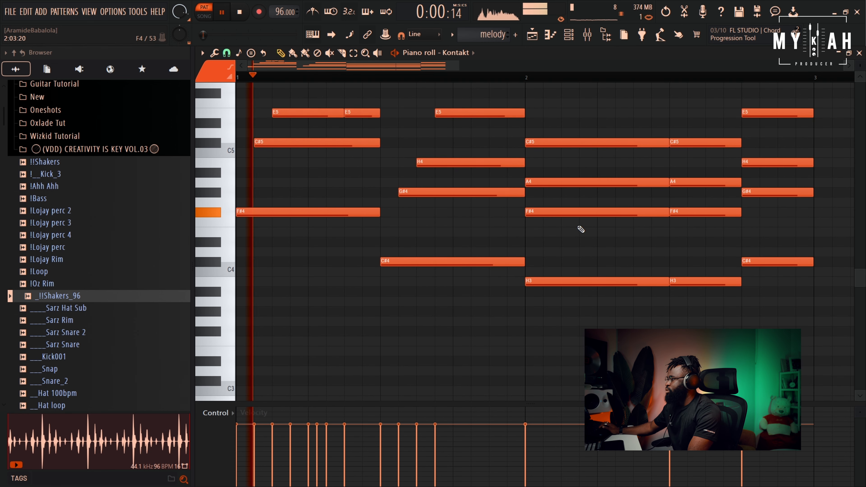
key("space")
- Stagger bar 2's first chord by starting F#4, A4 and C#5 one, two and three steps after H3, with F#4 four steps long
left_click_drag(667, 214, 572, 215)
left_click_drag(666, 181, 635, 186)
left_click_drag(562, 184, 593, 182)
left_click_drag(667, 143, 614, 143)
left_click_drag(552, 146, 607, 147)
key("space")
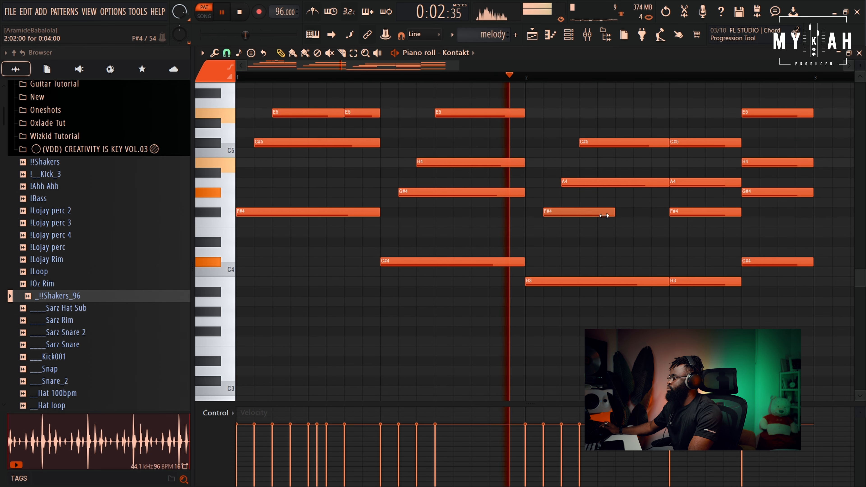
- Trim all four notes of bar 2's first chord to end one beat into the bar, and play back the result
left_click_drag(611, 212, 598, 214)
key("space")
left_click_drag(667, 142, 597, 151)
key("space")
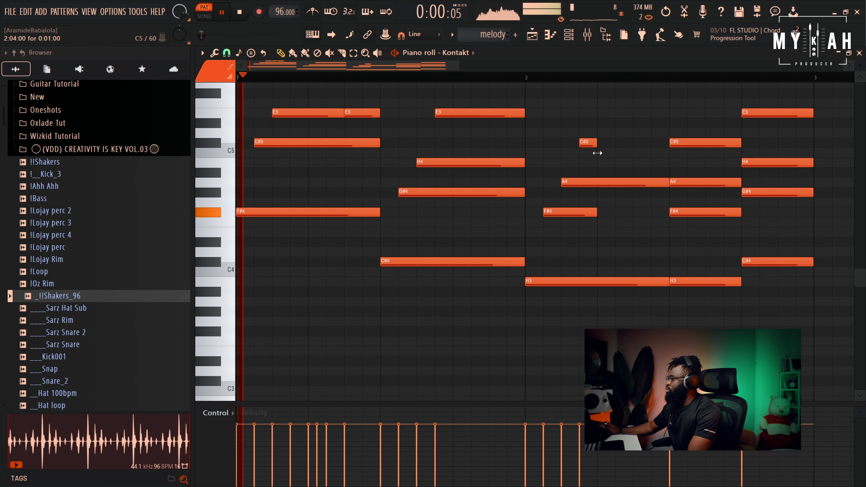
left_click_drag(665, 183, 589, 187)
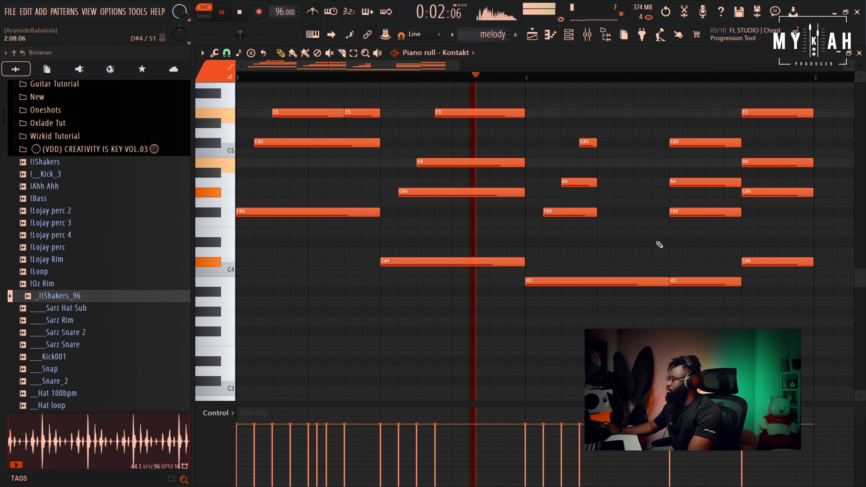
left_click_drag(667, 282, 596, 282)
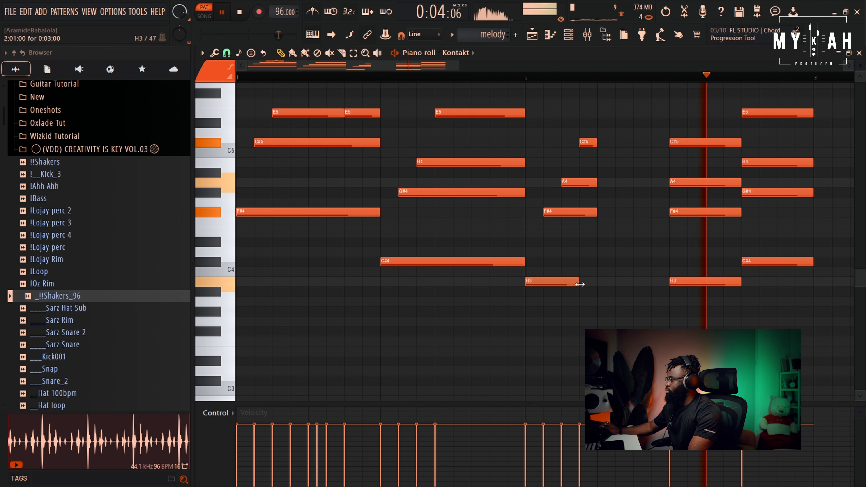
key("space")
key("space")
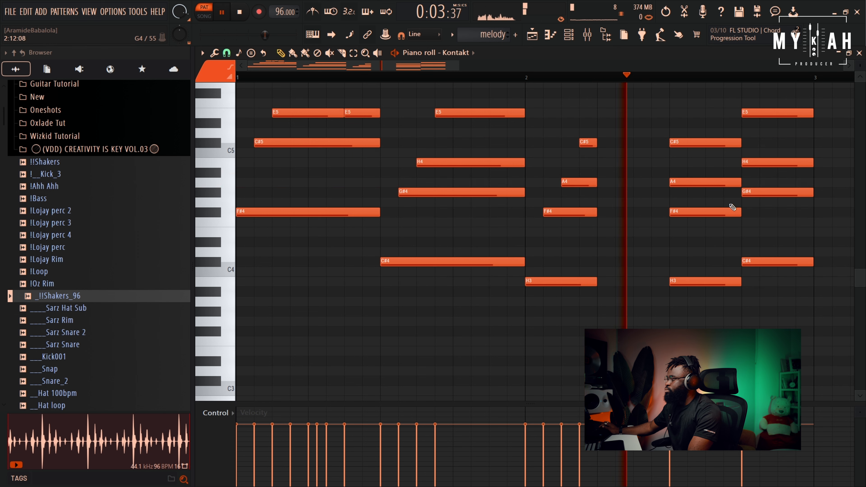
- In bar 2's beat 3 chord, delay F#4 by one step and A4 and C#5 by two, ending all three at beat 4
key("space")
left_click_drag(683, 212, 701, 215)
left_click_drag(712, 183, 753, 184)
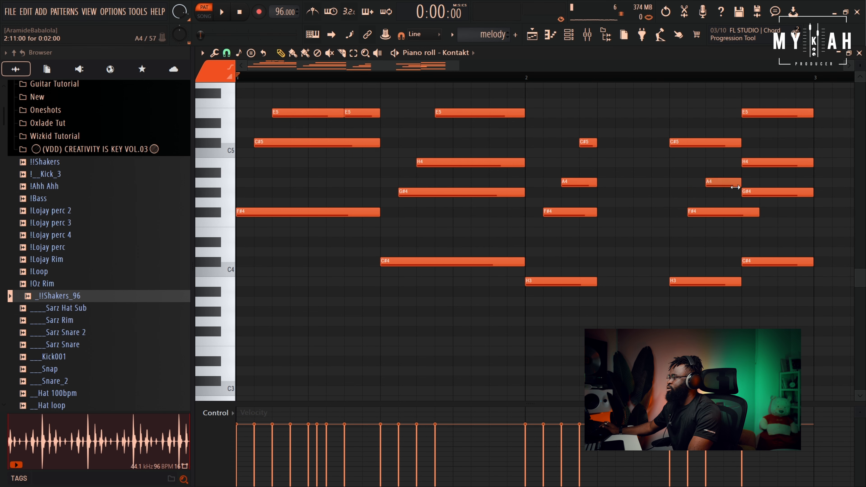
left_click_drag(702, 143, 738, 143)
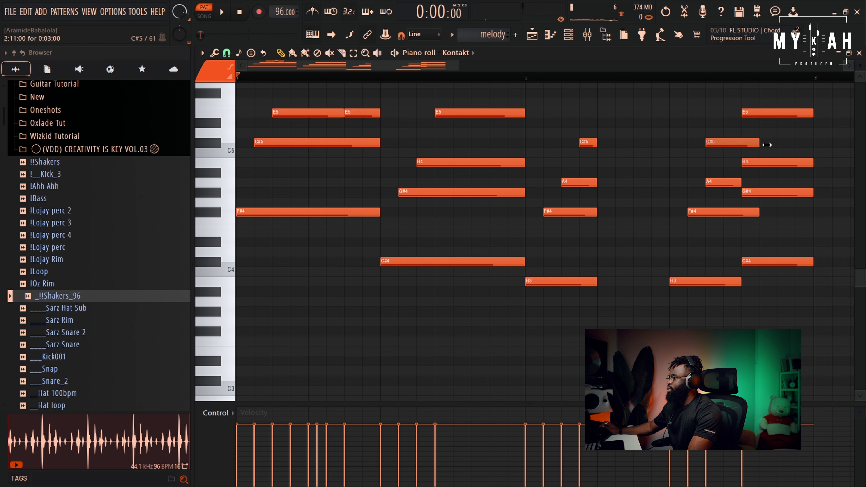
key("space")
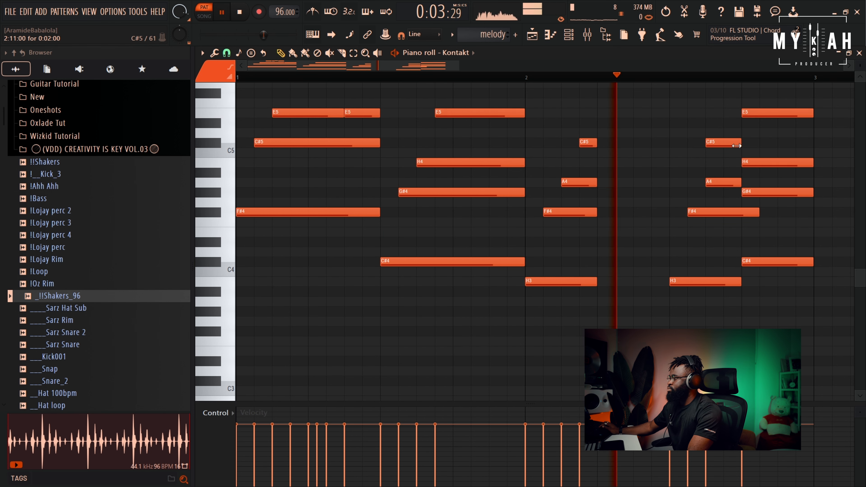
key("space")
key("space")
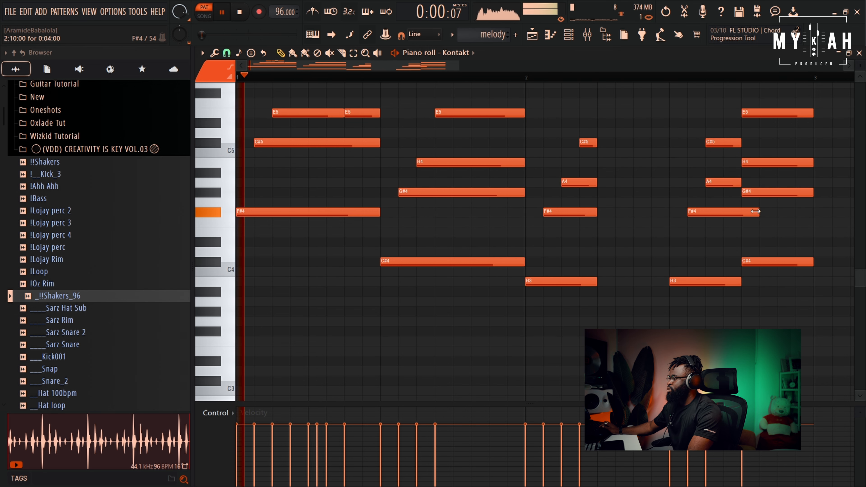
key("space")
- Start the last chord's G#4, H4 and E5 one, two and three steps after its C#4, and trim them to end at bar 3
left_click_drag(761, 192, 778, 192)
left_click_drag(760, 161, 797, 160)
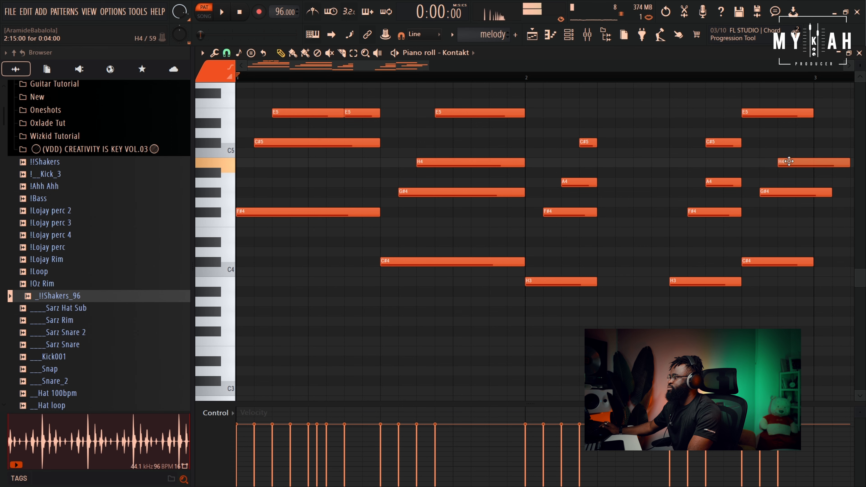
key("space")
left_click_drag(791, 112, 847, 111)
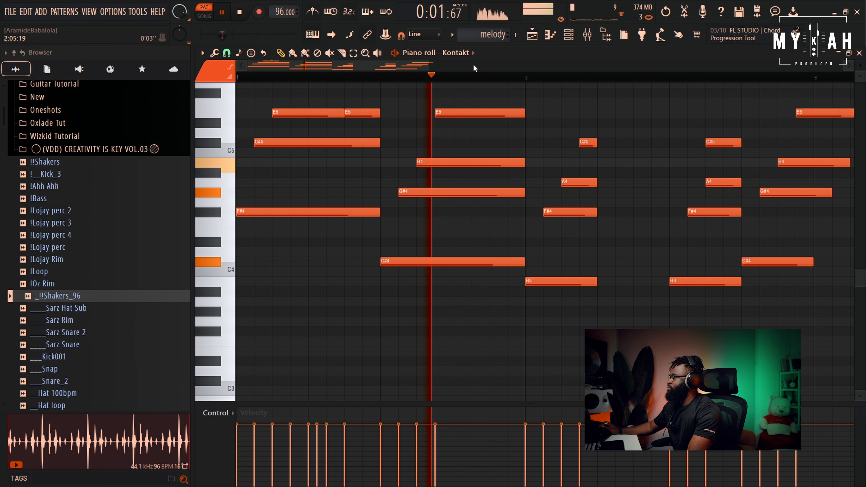
scroll(628, 112, "down", 2)
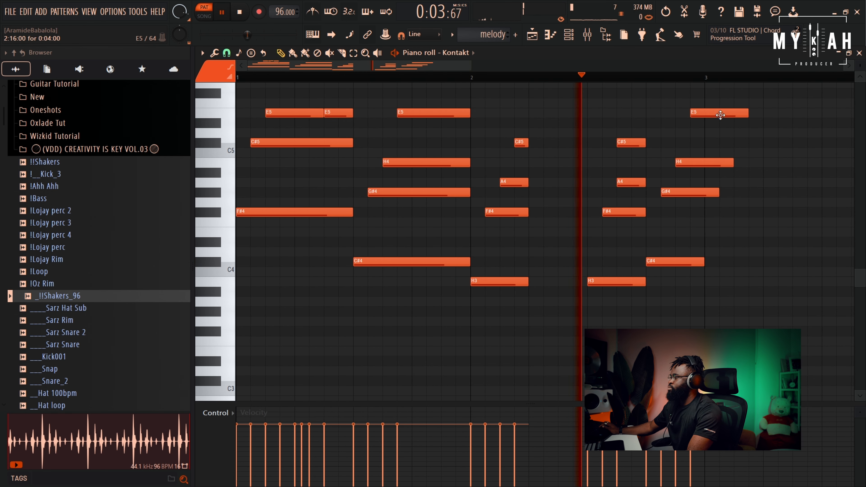
left_click_drag(747, 113, 707, 120)
left_click_drag(731, 161, 704, 192)
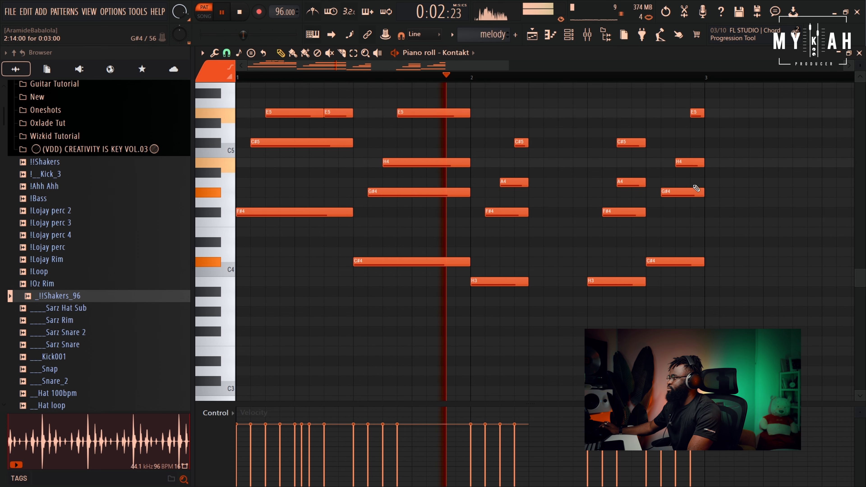
- Start the beat 3 chord's C#5 one step after its A4 in bar 2, one step long, and listen to the pattern
left_click_drag(629, 143, 645, 144)
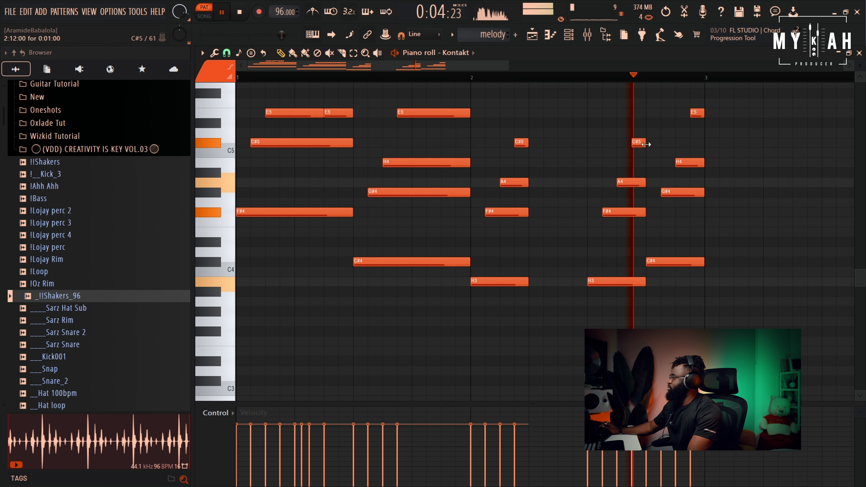
key("space")
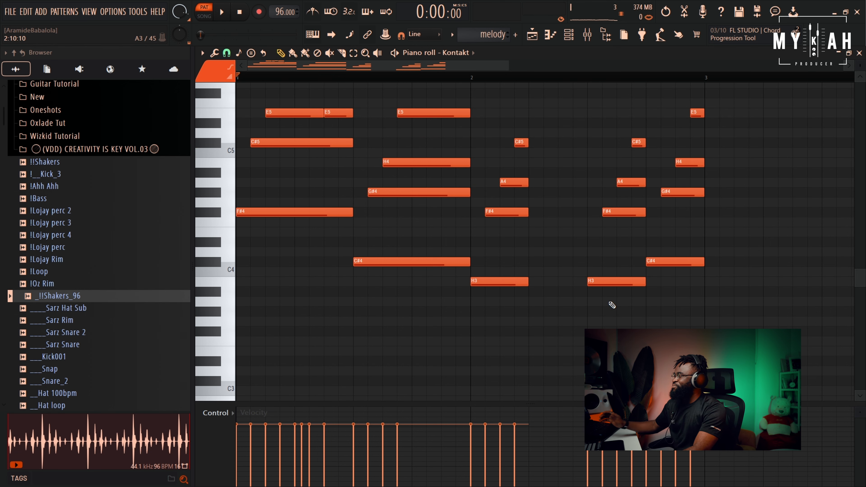
scroll(412, 214, "up", 3)
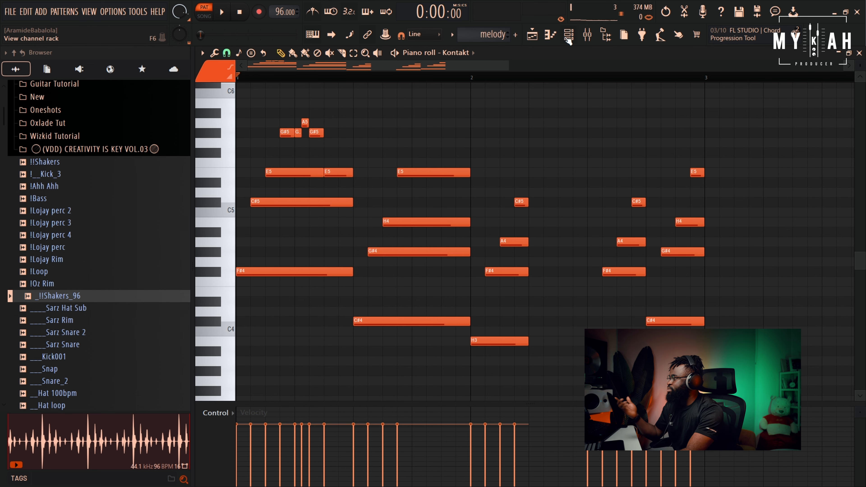
- Open the Kontakt instrument from the channel rack and route it to mixer track 1
left_click(568, 38)
left_click(376, 115)
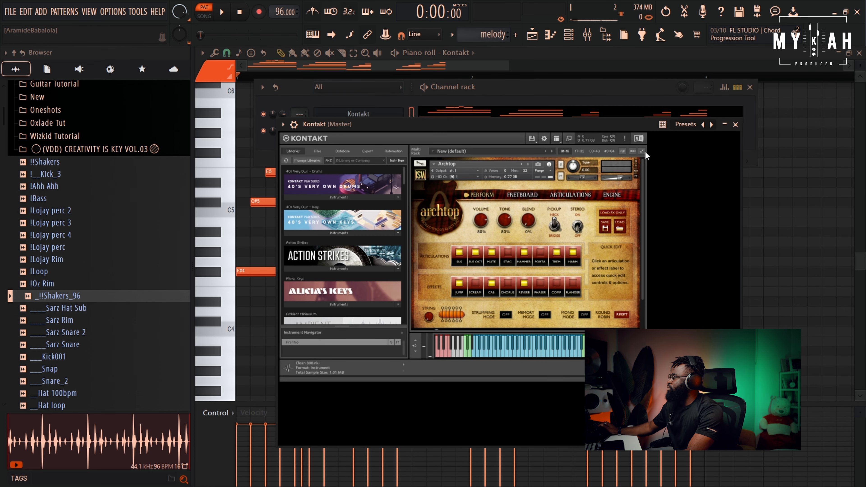
left_click(282, 125)
left_click(725, 158)
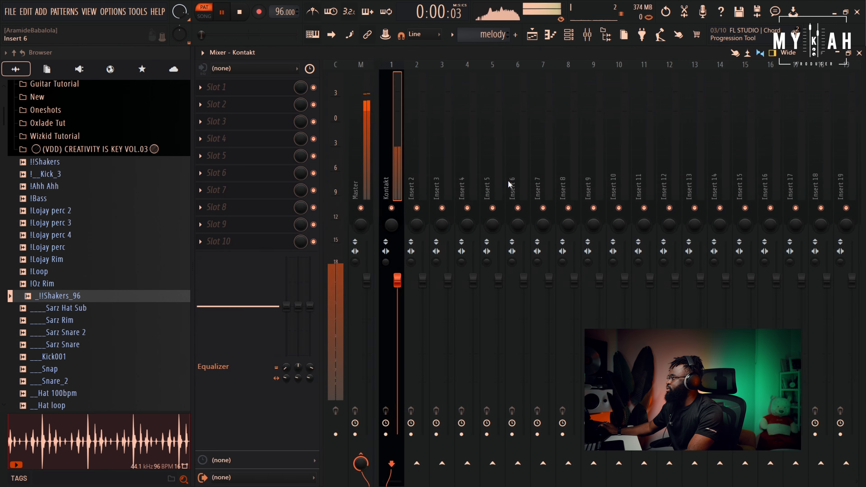
- Load Fruity Parametric EQ 2 in slot 1 of the Kontakt mixer track and cut the lows steeply with band 1 at 131 Hz
left_click(239, 87)
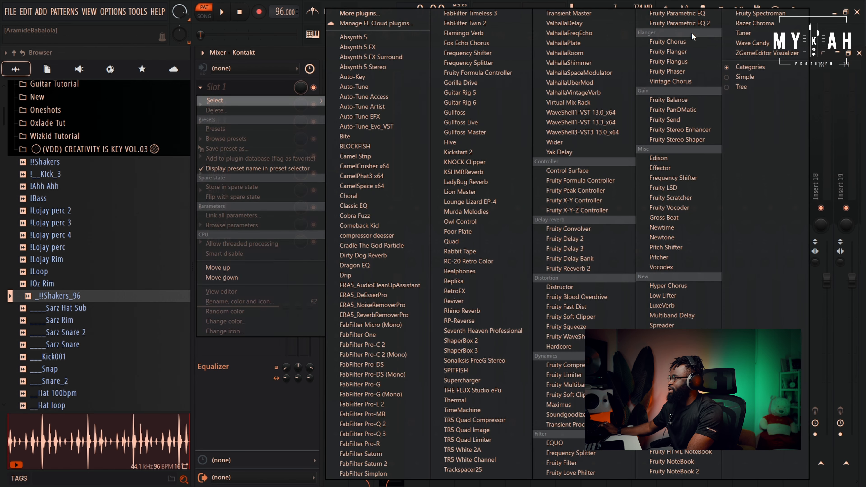
left_click(692, 23)
left_click_drag(360, 286, 345, 342)
right_click(345, 342)
mouse_move(375, 381)
left_click(411, 383)
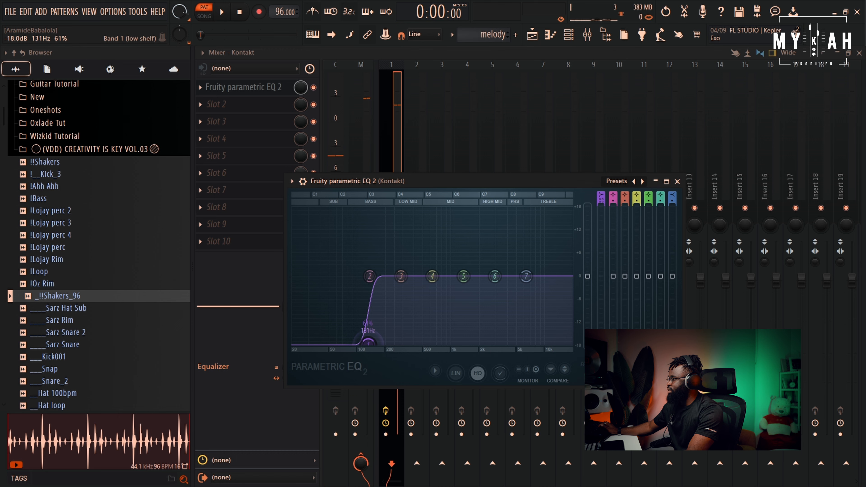
- Lower band 3 of the EQ slightly to dip the low mids while auditioning the melody
key("space")
left_click_drag(401, 275, 396, 287)
key("space")
- Load Fruity Reeverb 2 in slot 9, reduce its wet level slightly, and set its low cut to 776 Hz during playback
left_click(240, 225)
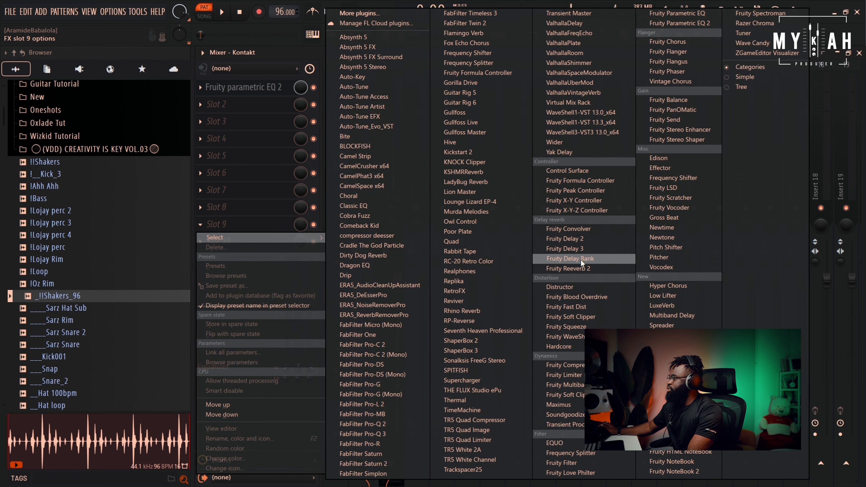
left_click(581, 269)
key("space")
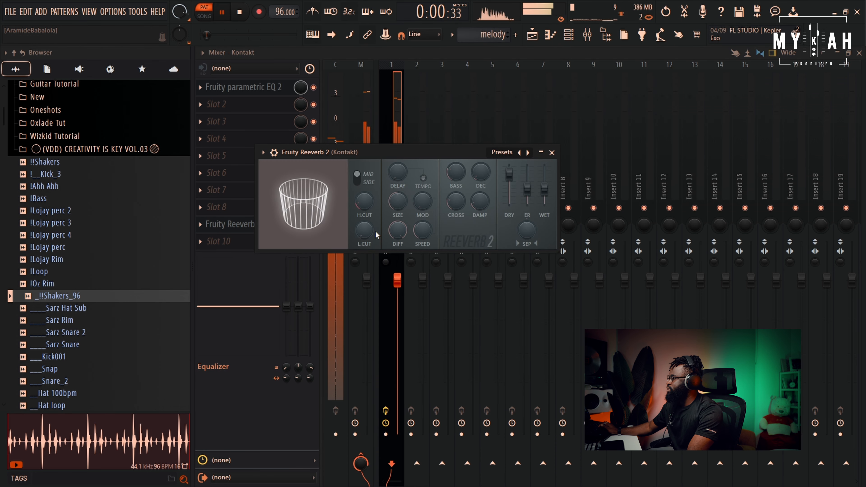
left_click_drag(544, 188, 544, 193)
left_click_drag(364, 231, 364, 214)
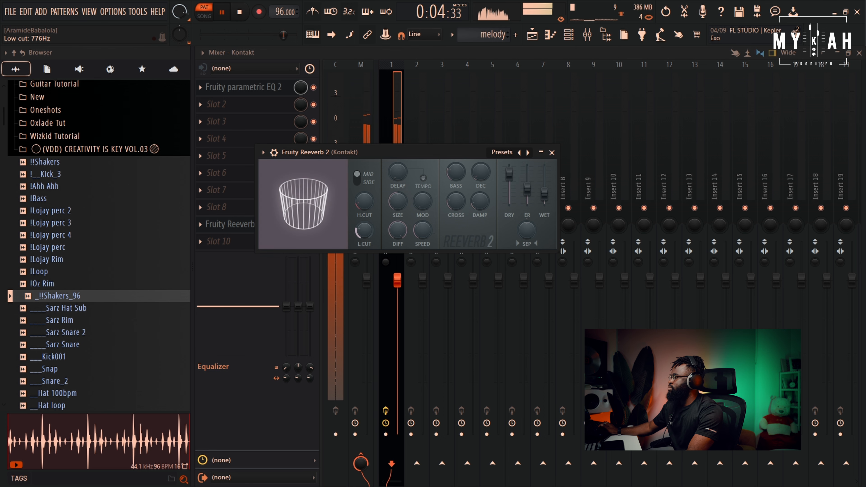
- Place the melody pattern on playlist Track 1 at bar 1 and again at bar 3
left_click(531, 37)
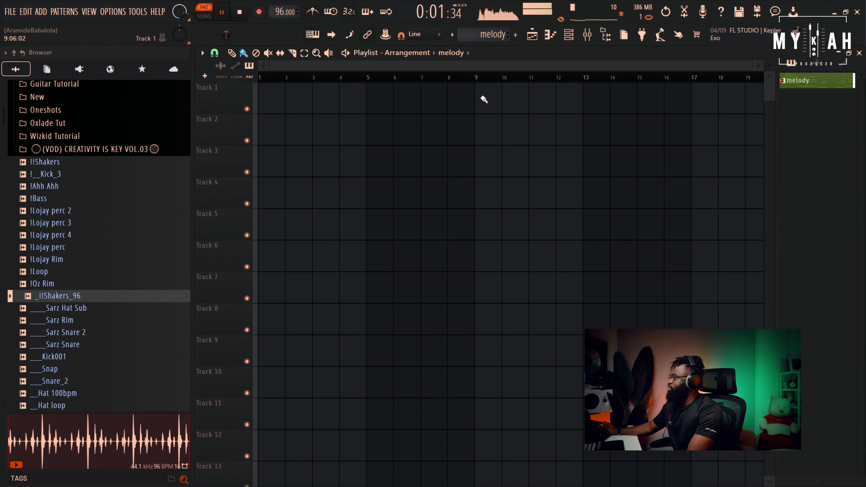
key("space")
left_click(469, 37)
left_click(469, 46)
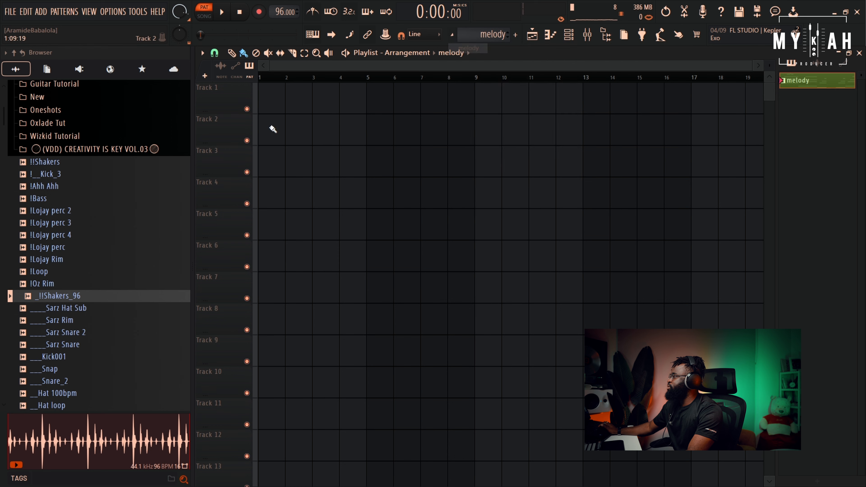
left_click(262, 108)
left_click_drag(751, 65, 421, 109)
left_click(458, 98)
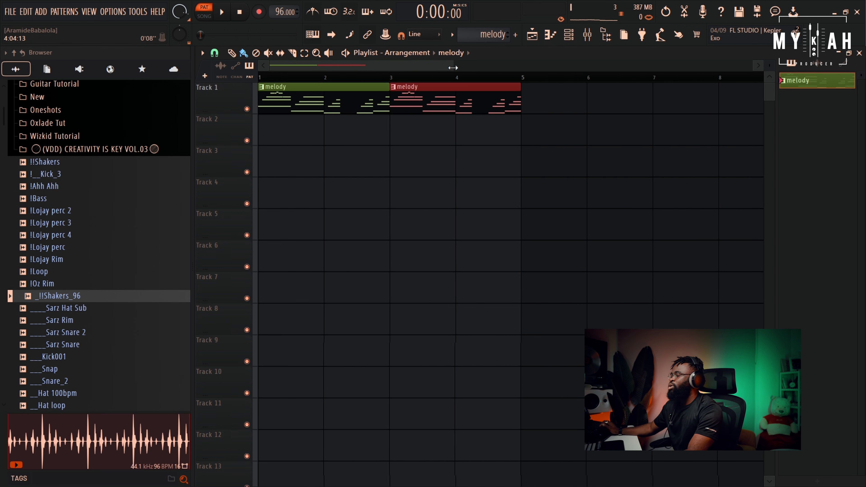
- Audition vocal samples in the sample library, place OS_MRS_167_vocal_filtered_melody_toronto_love_Dm on playlist Track 2 at bar 1, and solo that track
scroll(457, 76, "up", 2)
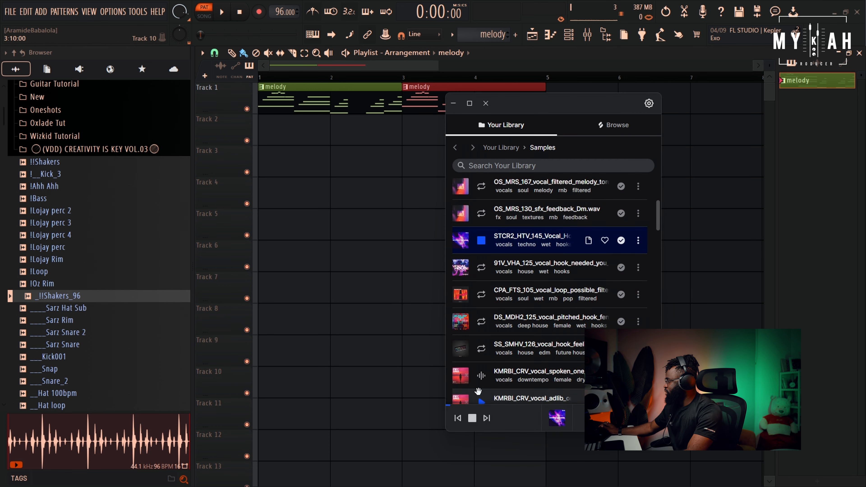
scroll(479, 391, "down", 1)
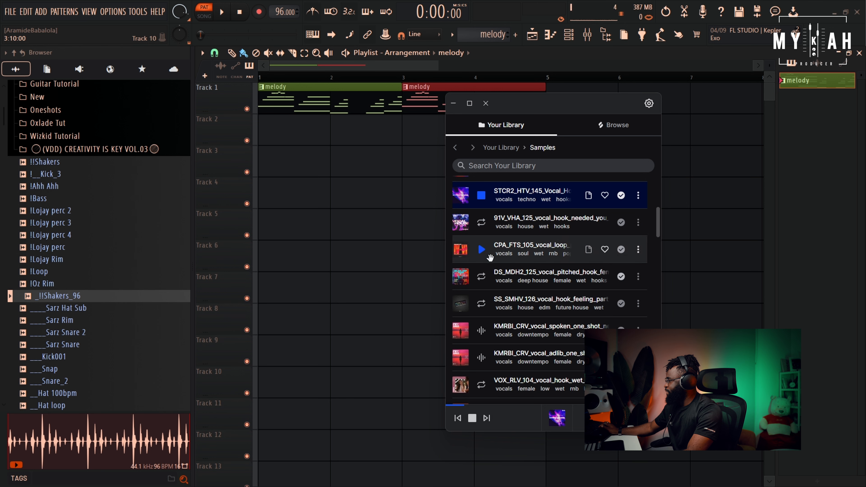
left_click(480, 226)
left_click(480, 250)
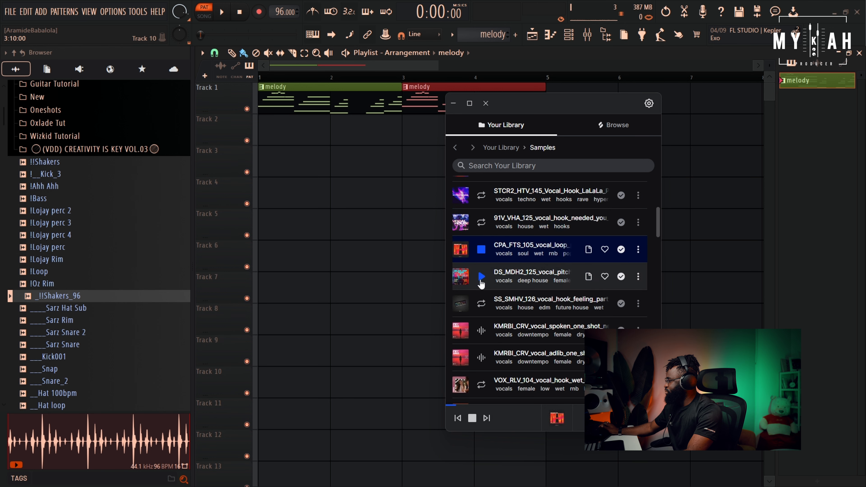
left_click(480, 277)
scroll(480, 282, "up", 4)
left_click(481, 277)
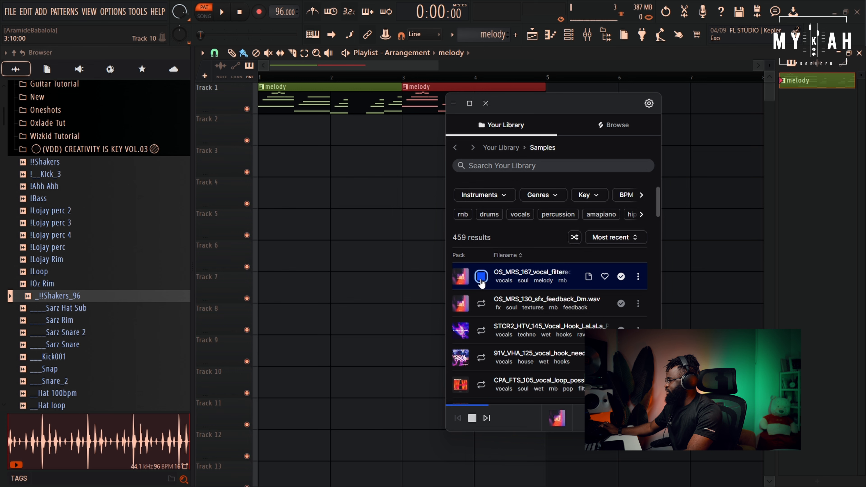
left_click_drag(588, 286, 264, 138)
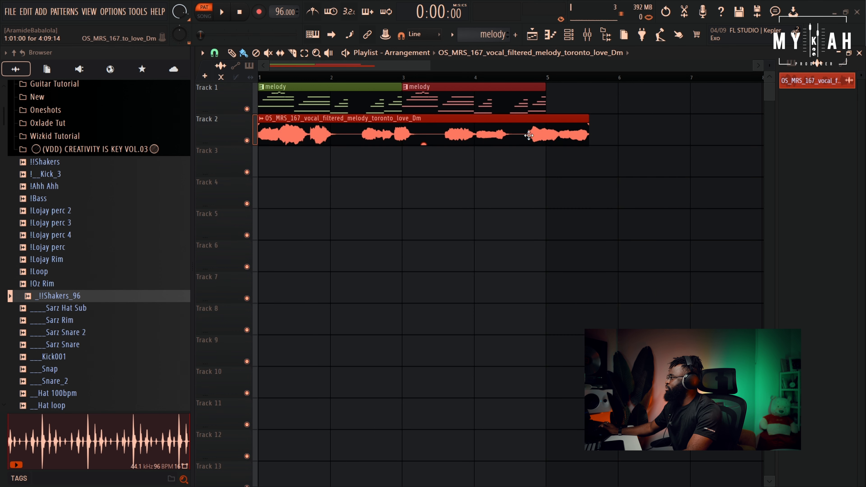
left_click(246, 140, "ctrl")
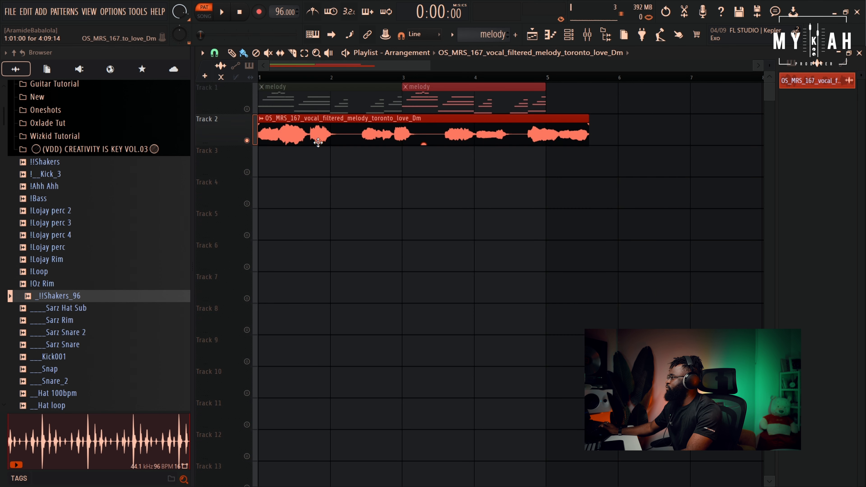
- Set the vocal clip's time-stretching mode to Stretch and fit its length to four bars
double_click(456, 125)
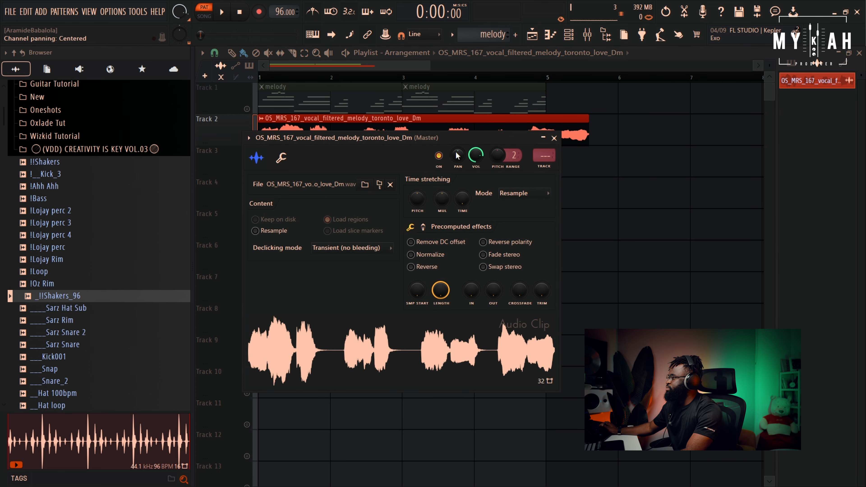
left_click_drag(495, 141, 593, 212)
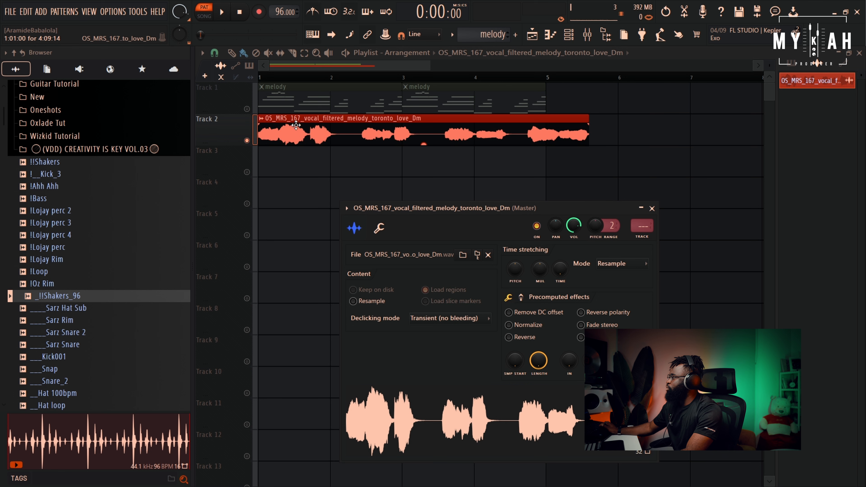
left_click(613, 263)
left_click(613, 291)
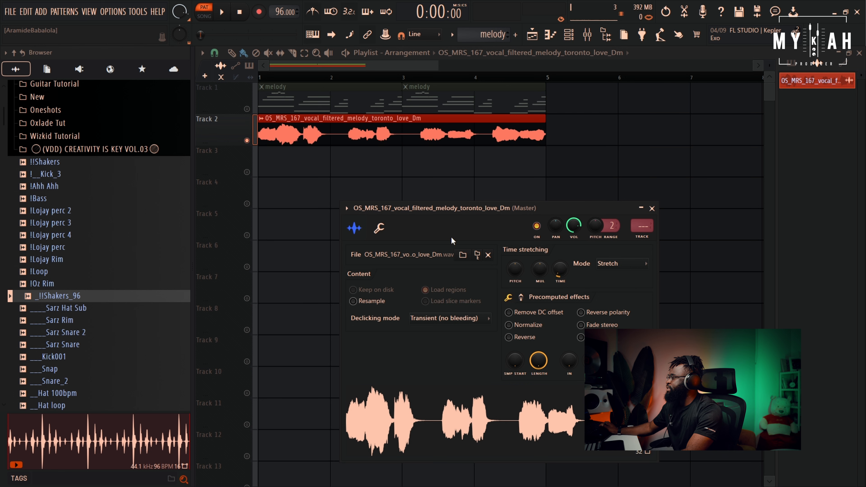
- Set the vocal clip's pitch shift to +300 cents and close its channel settings
left_click(379, 228)
left_click(355, 227)
left_click(379, 228)
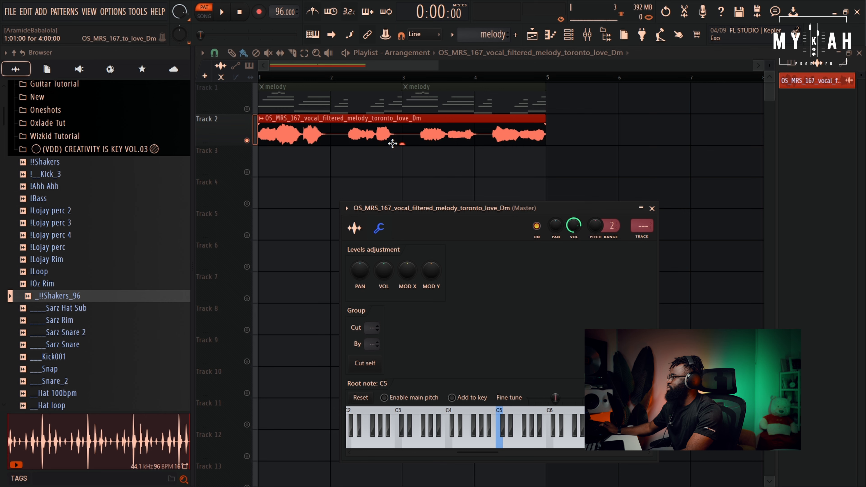
double_click(396, 134)
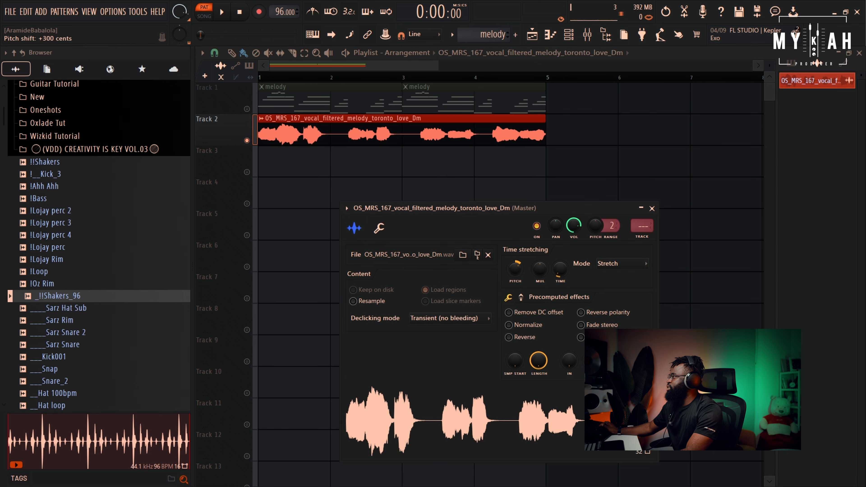
key("Escape")
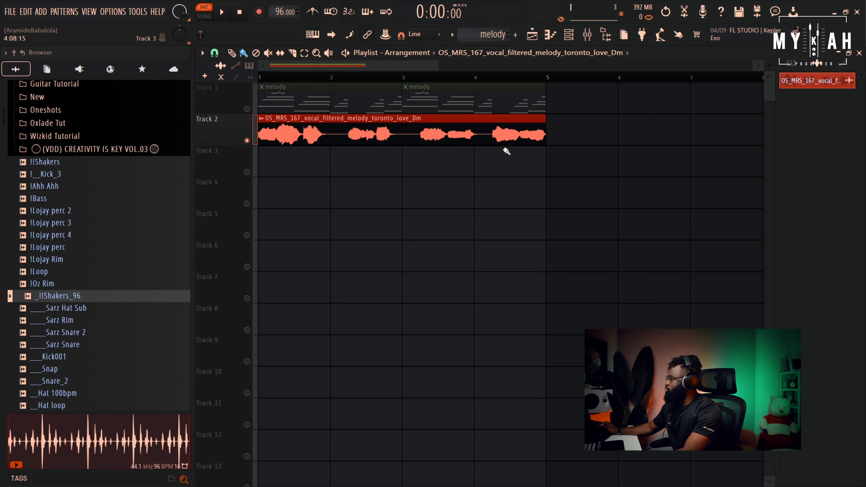
- Unmute the melody track and lower the vocal clip's gain to -8.8 dB while playing both in song mode
left_click_drag(402, 143, 402, 164)
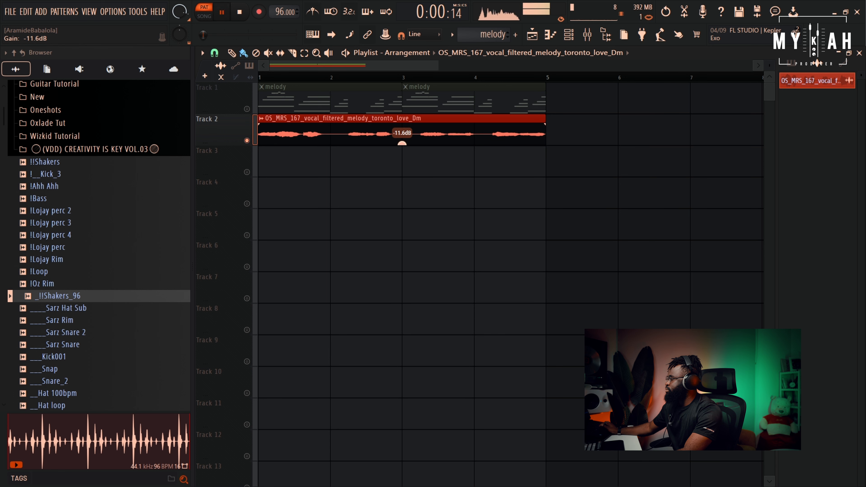
key("space")
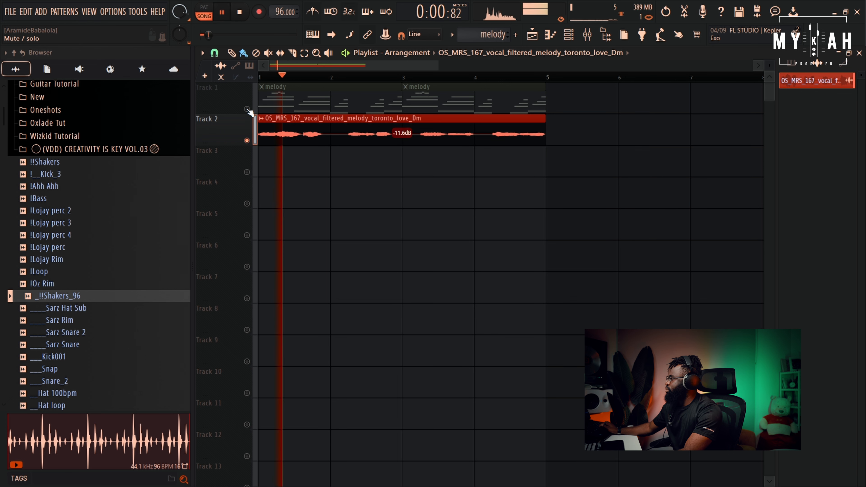
left_click(247, 109)
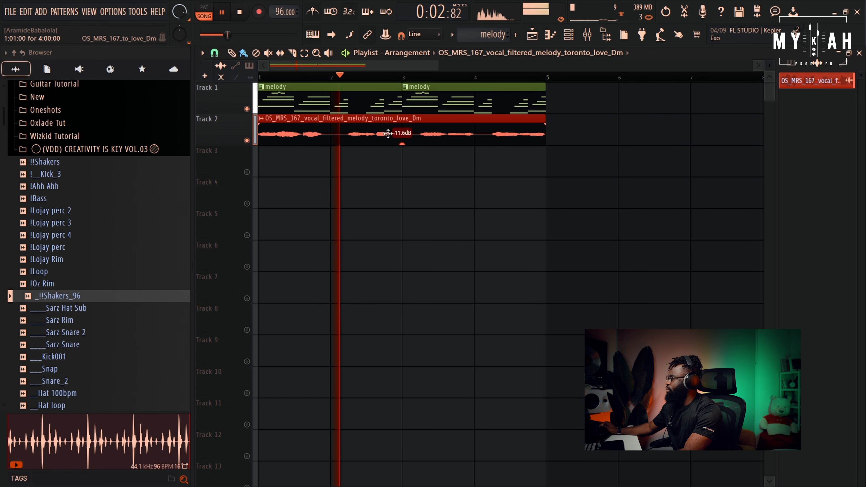
mouse_move(403, 143)
left_mouse_down()
mouse_move(403, 134)
mouse_move(402, 150)
left_mouse_up()
key("space")
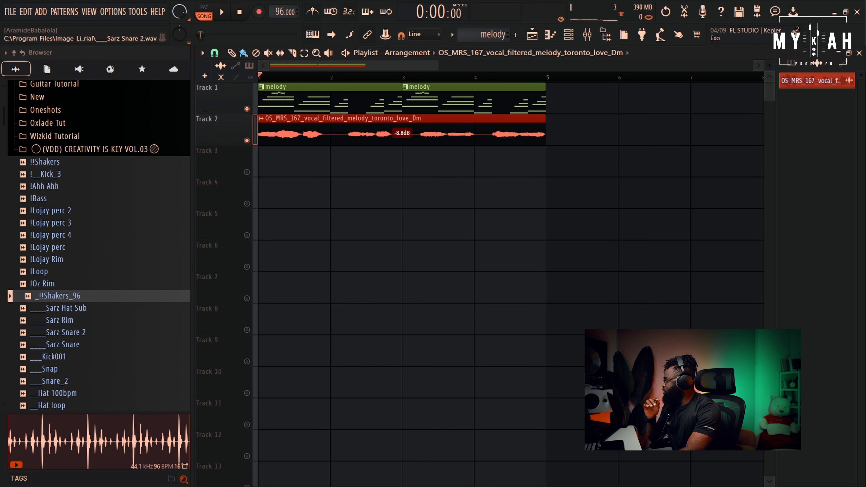
- Place the library sample OS_MRS_130_sfx_feedback_Dm on Track 3 at bar 1 and solo the track to listen to it
key("alt+Tab")
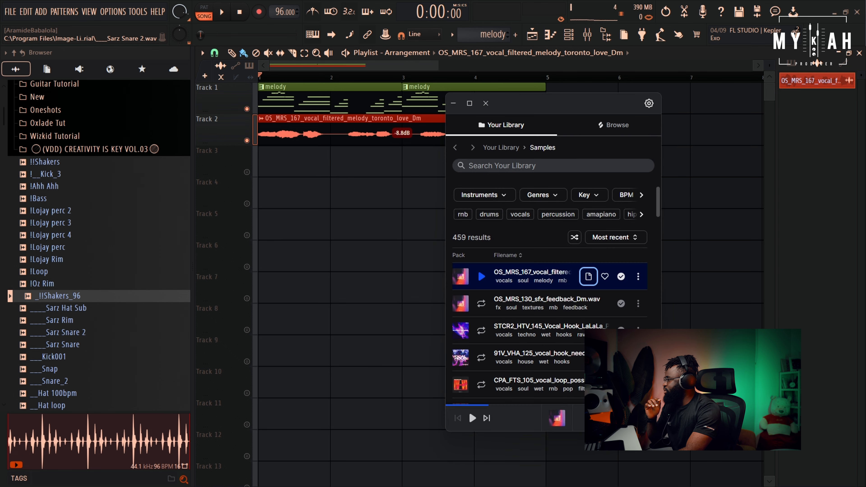
left_click_drag(590, 310, 254, 169)
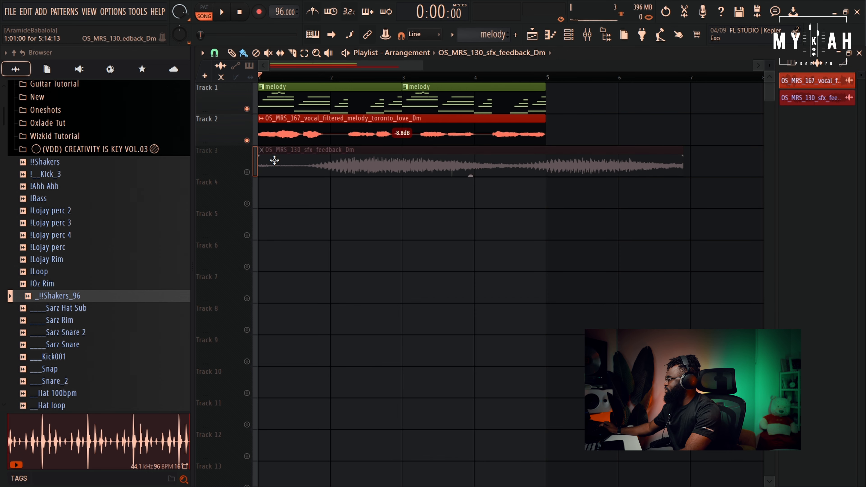
right_click(246, 171)
key("space")
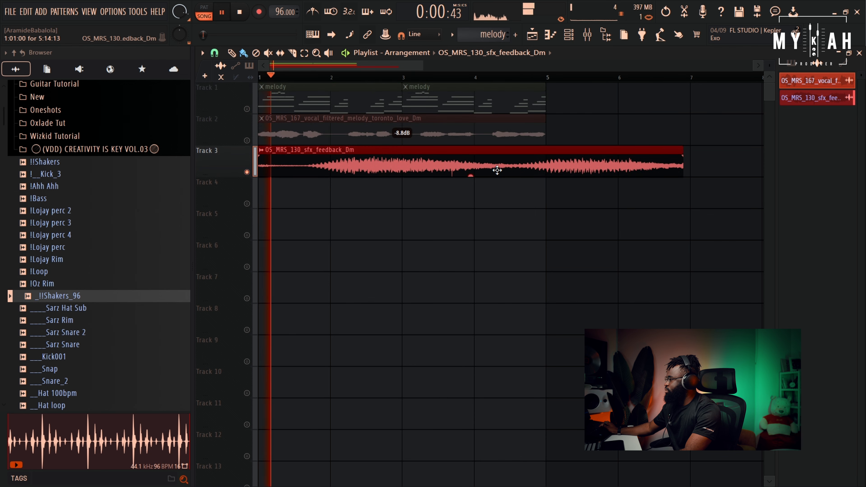
key("space")
- Stretch the feedback clip to four bars in Stretch mode and set its pitch shift to +400 cents
double_click(472, 172)
left_click(516, 207)
left_click(521, 237)
left_click_drag(463, 157, 479, 220)
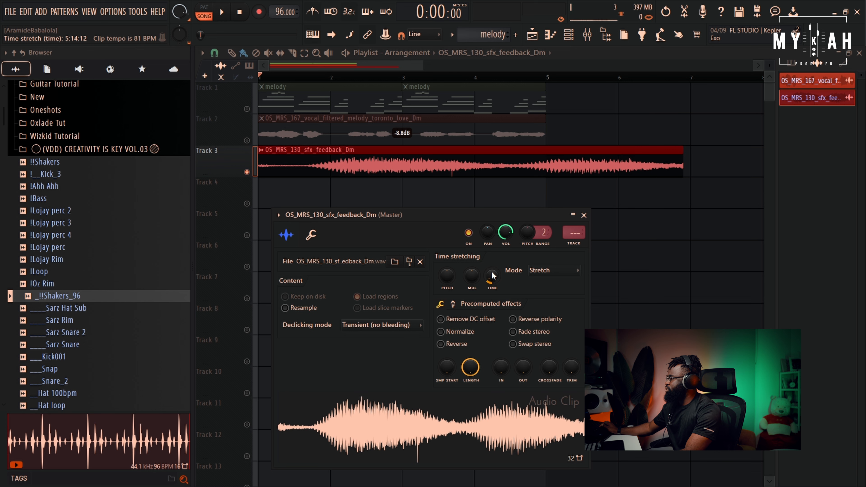
left_click_drag(492, 275, 492, 281)
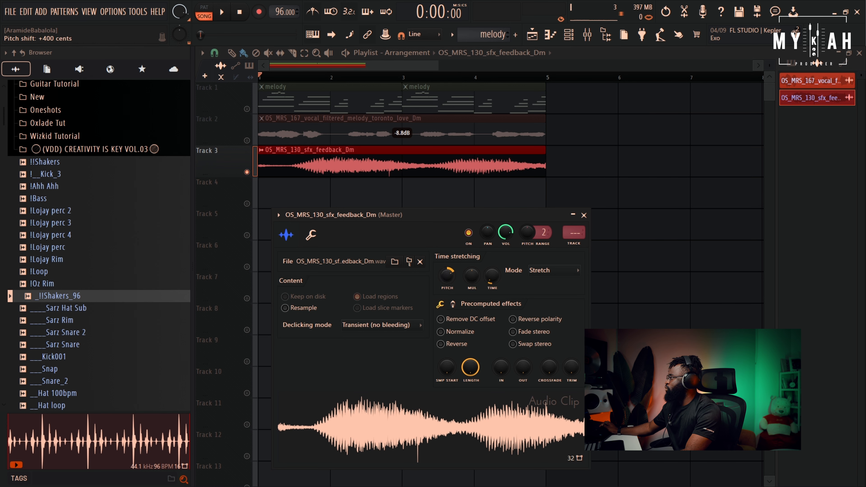
left_click(583, 215)
- Lower the feedback clip's gain to -13.1 dB and unmute Tracks 1 and 2 to hear everything together
left_click(247, 140)
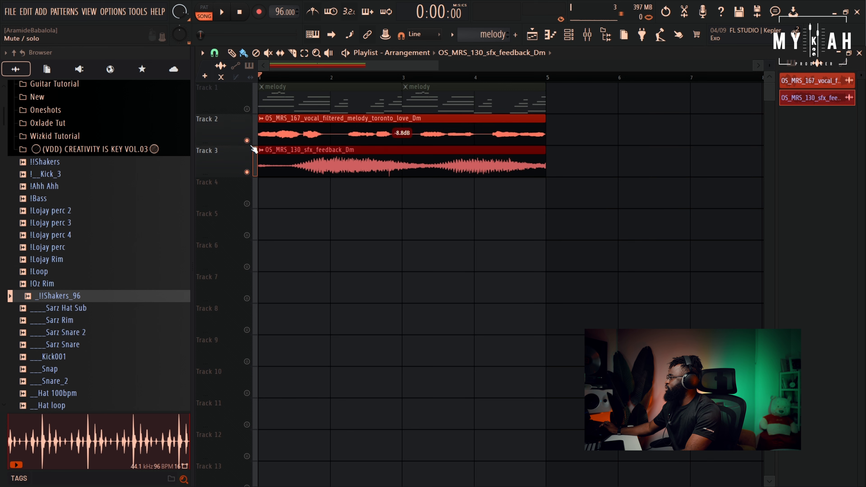
left_click_drag(402, 176, 400, 184)
key("space")
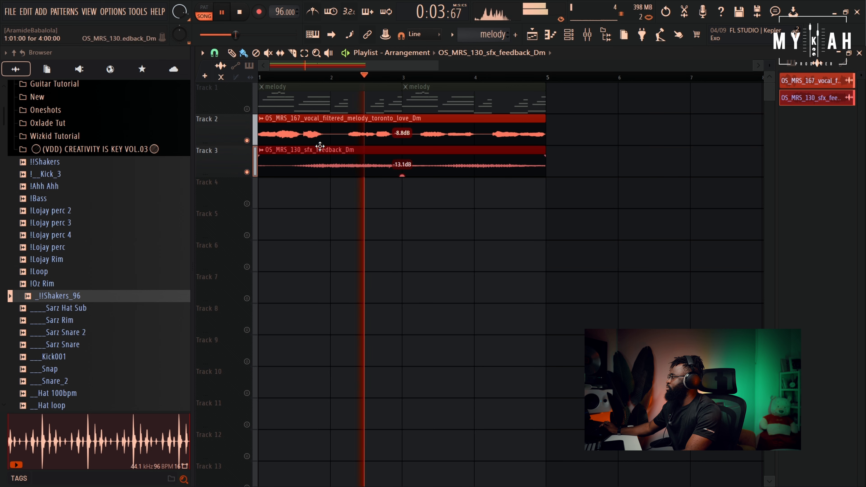
left_click(247, 108)
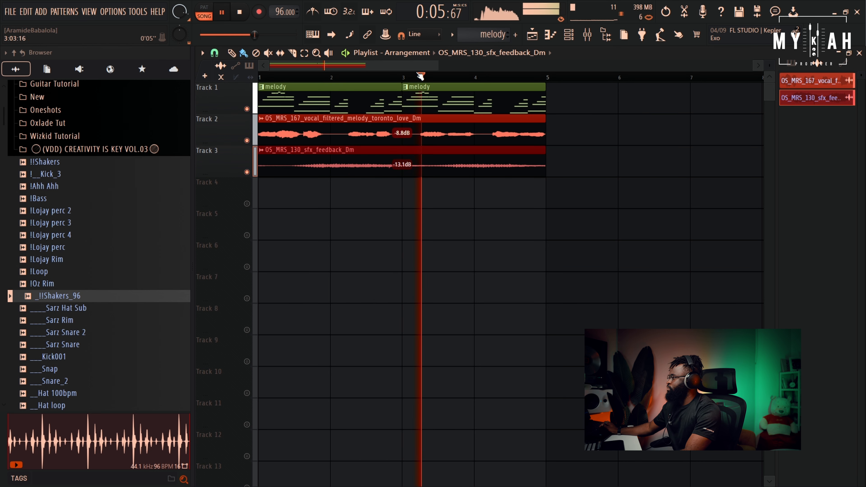
- Record a two-bar chord progression with SKY_Keys into the chords pattern on Track 4 from bar 1
left_click_drag(437, 68, 373, 71)
scroll(408, 84, "down", 2)
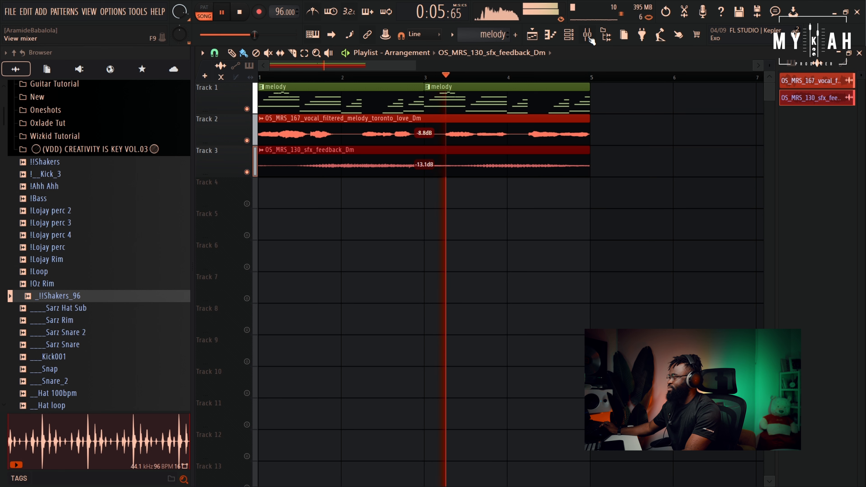
key("space")
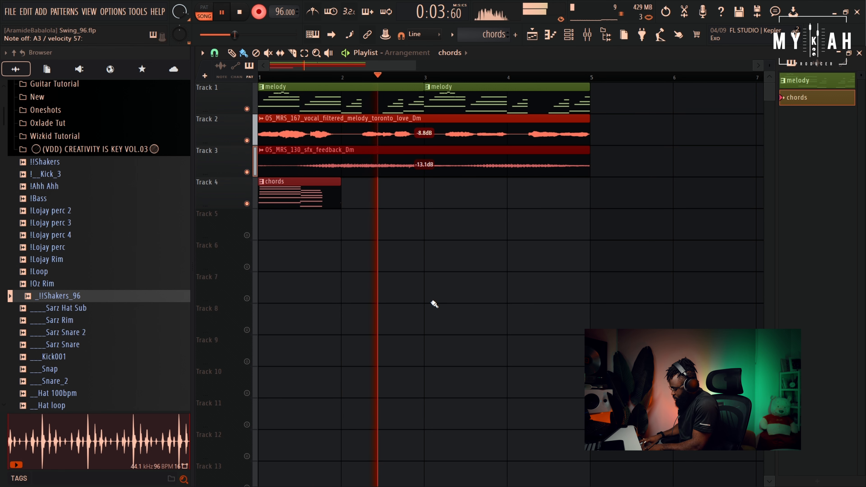
key("space")
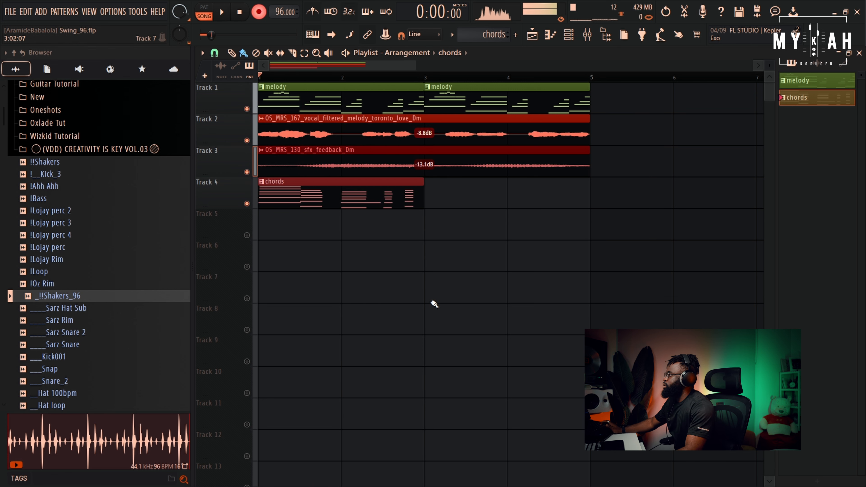
- Quantize the recorded SKY_Keys chord notes in the piano roll
left_click(547, 38)
scroll(437, 261, "down", 2)
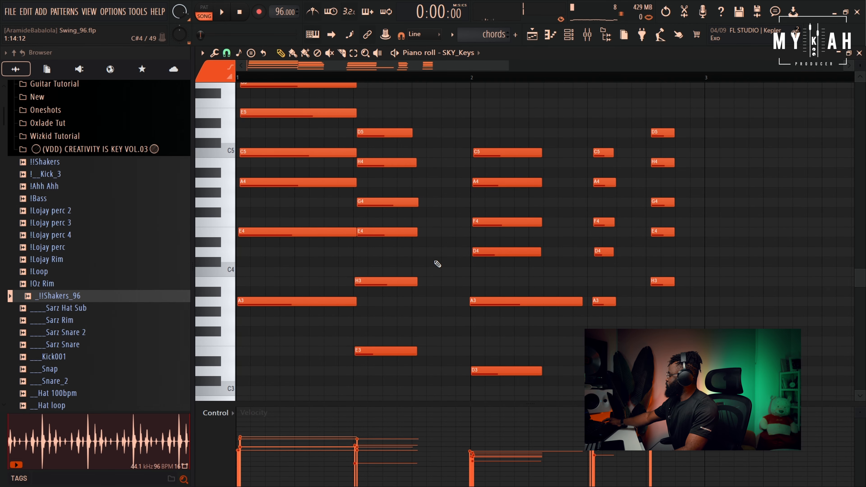
key("ctrl+q")
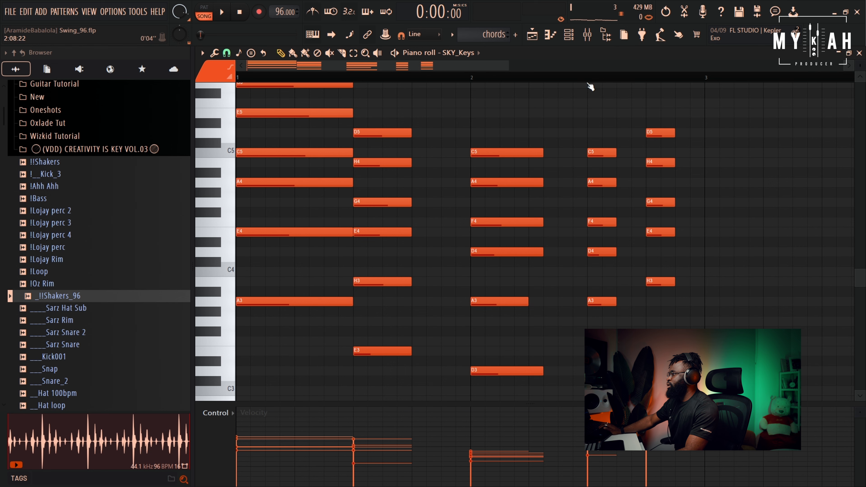
- Set the SKY_Keys channel volume to about 63% and route the instrument to mixer track 2
left_click(569, 39)
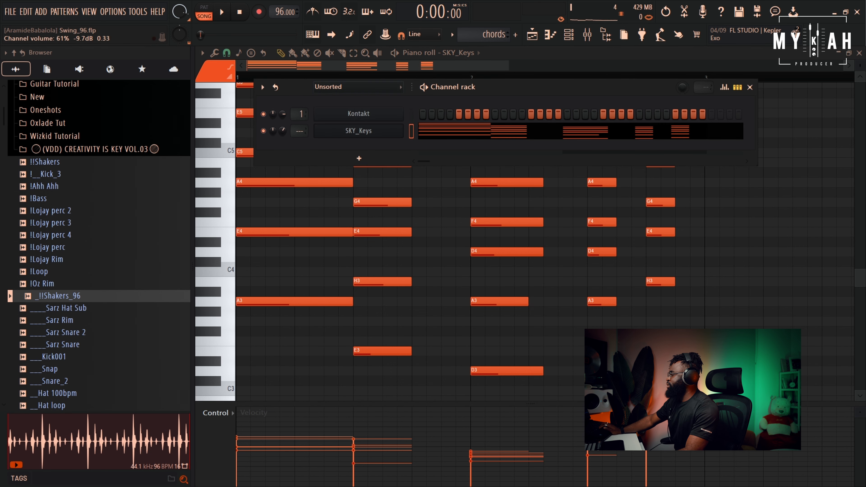
left_click(358, 131)
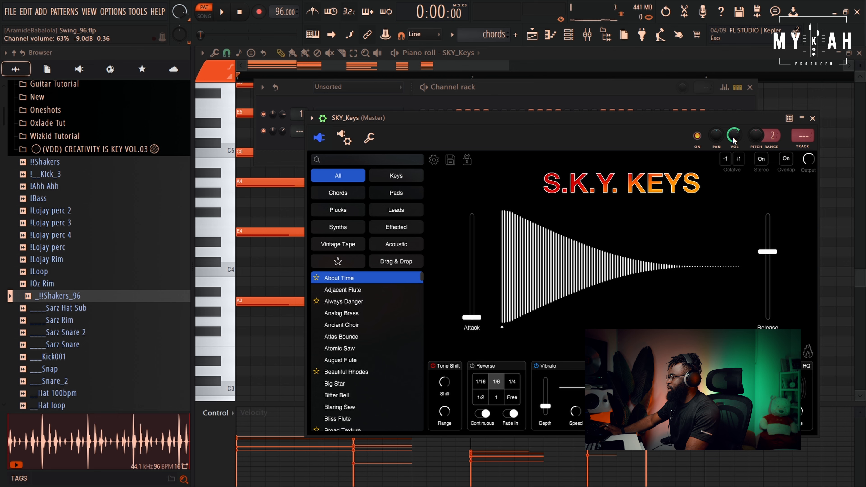
left_click(810, 147)
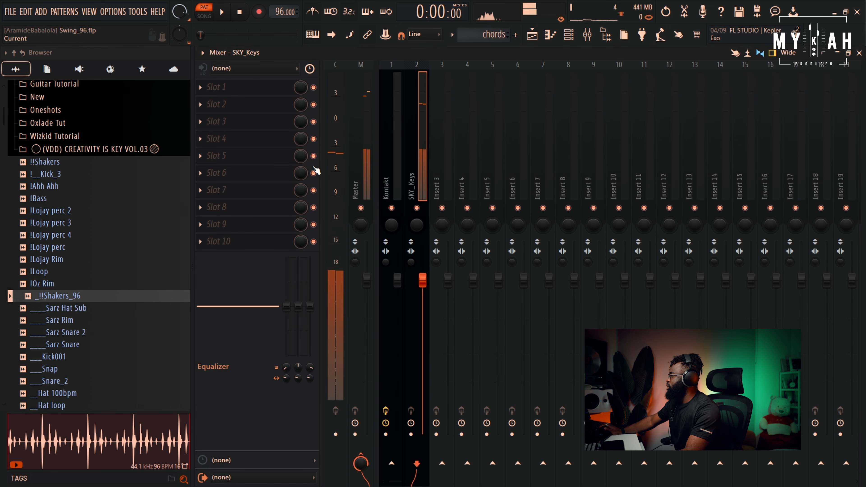
- Load Drip in slot 1 of the SKY_Keys mixer track and choose its LO-FI preset
left_click(216, 87)
left_click(345, 275)
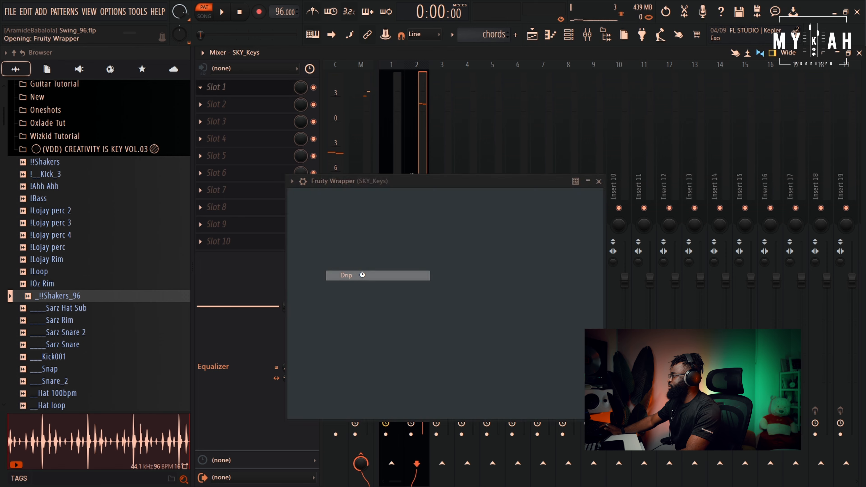
left_click(434, 216)
left_click(435, 377)
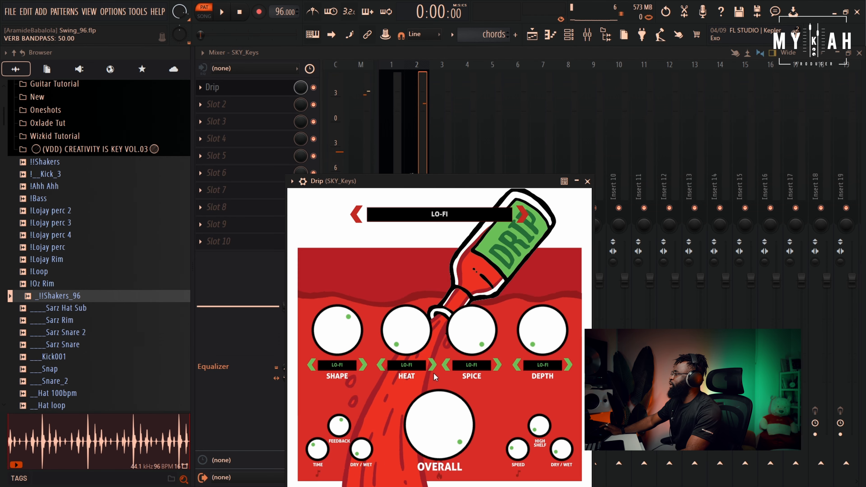
- Lower the SKY_Keys mixer track's volume to about 95% (-1.1 dB) while the chords play
left_click(468, 55)
key("space")
left_click_drag(419, 262, 420, 268)
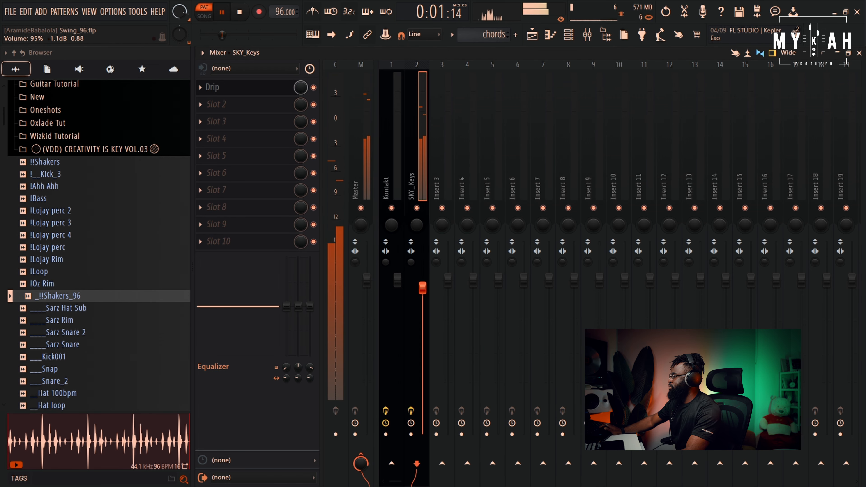
- Delete the G5 note from the first SKY_Keys chord in the piano roll and play the chords
key("F7")
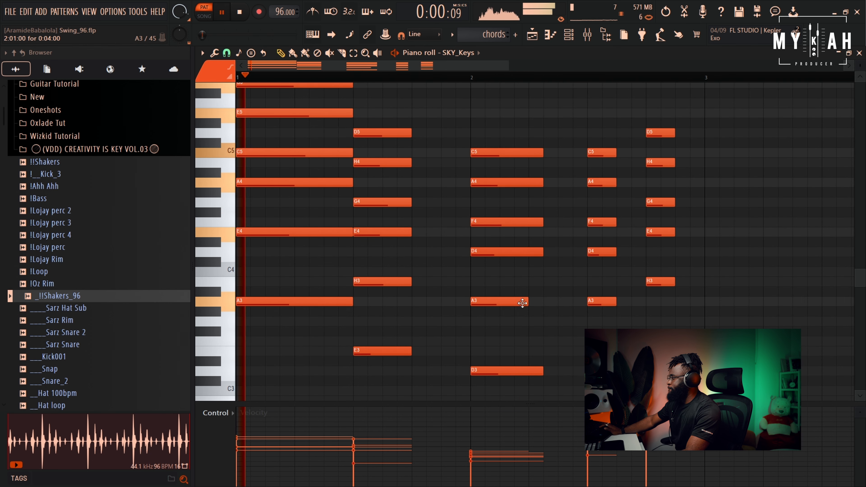
scroll(296, 201, "up", 1)
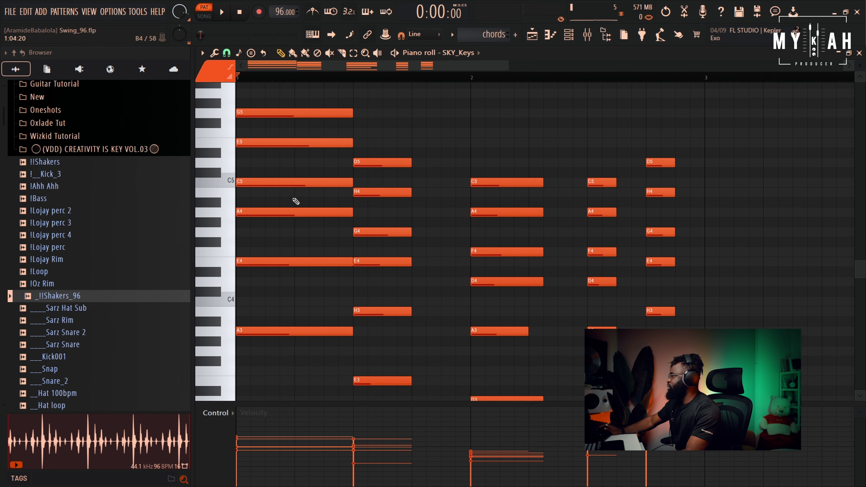
right_click(285, 115)
key("space")
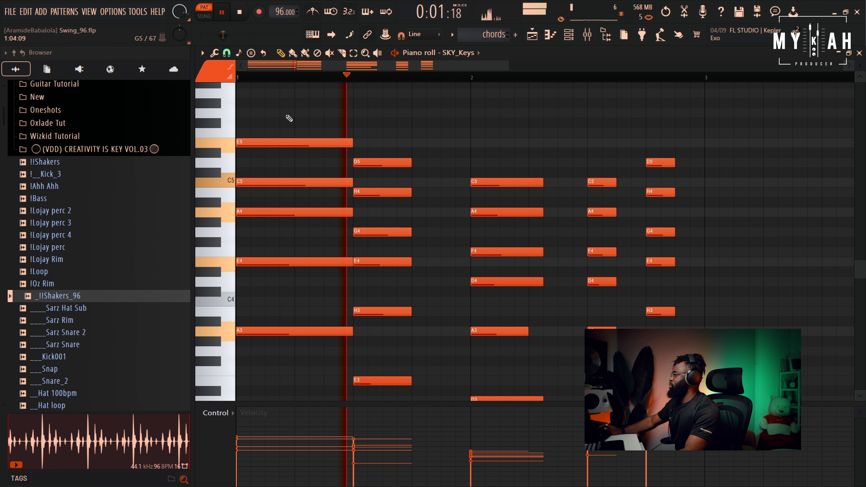
- Extend the chords clip to bar 5 in the playlist and duplicate its two-bar chord progression at bar 3
left_click(531, 38)
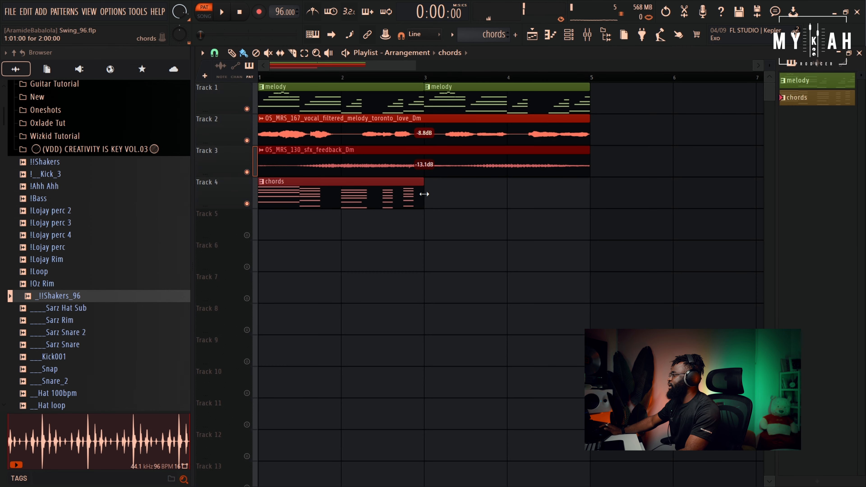
left_click_drag(423, 188, 590, 188)
double_click(489, 199)
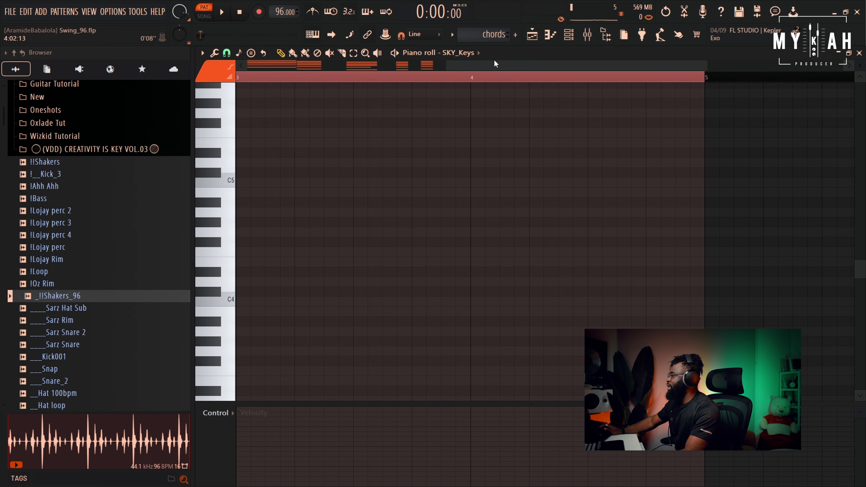
key("ctrl+a")
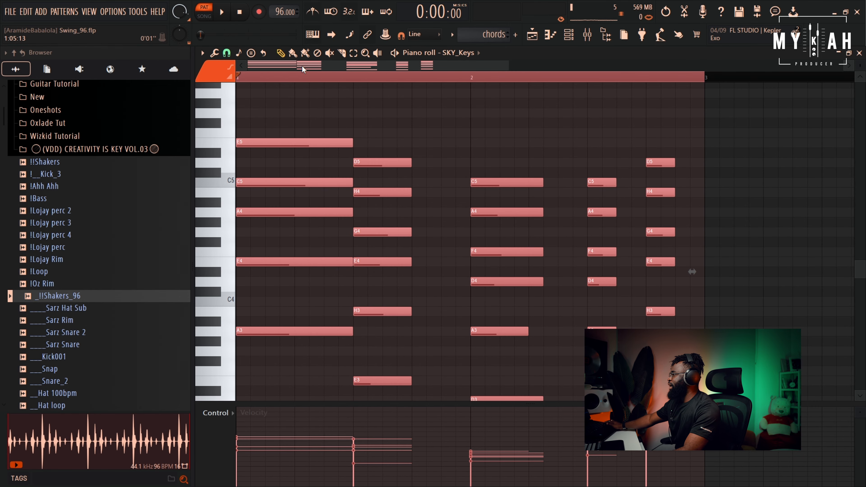
scroll(301, 81, "down", 2)
scroll(288, 111, "up", 2)
scroll(294, 83, "down", 3)
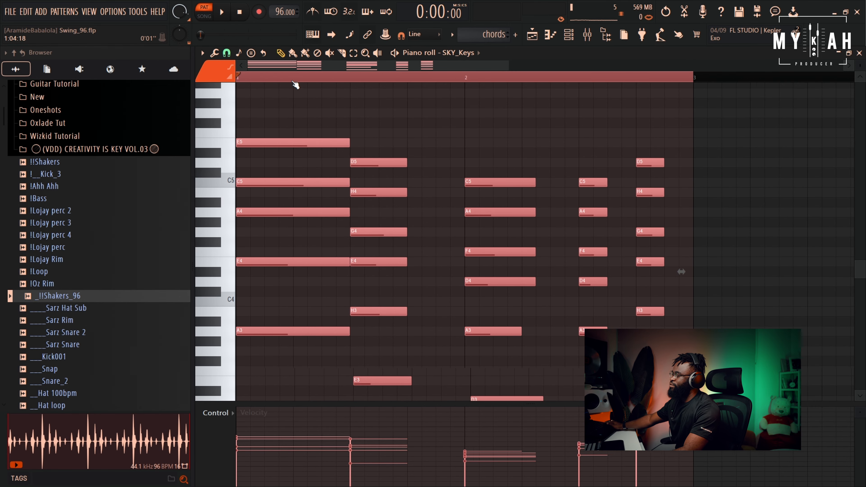
key("ctrl+b")
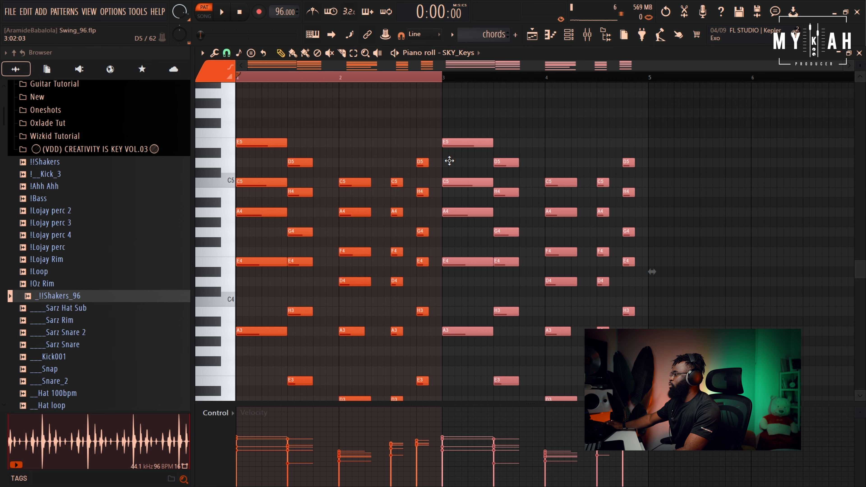
key("ctrl+d")
- Add a G5 note on top of the bar 3 chord and play from just before it
left_click(419, 82)
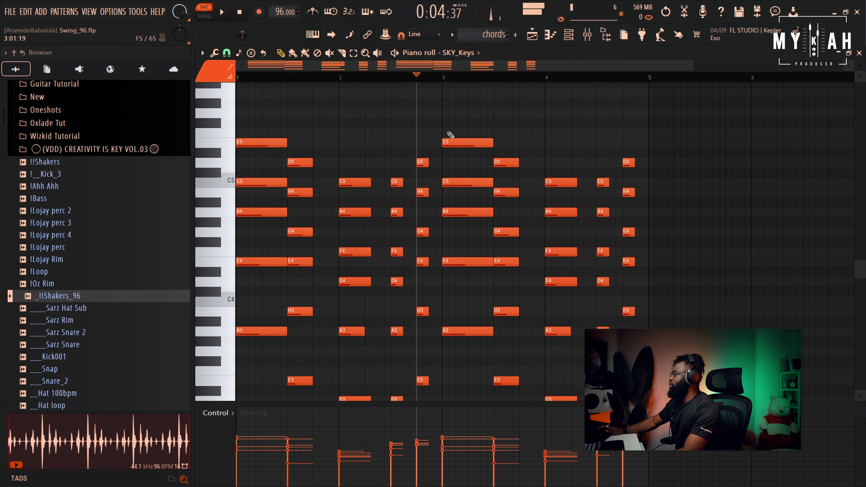
left_click_drag(448, 138, 447, 113)
key("space")
- Switch playback to song mode and play the playlist arrangement from the start
left_click(531, 37)
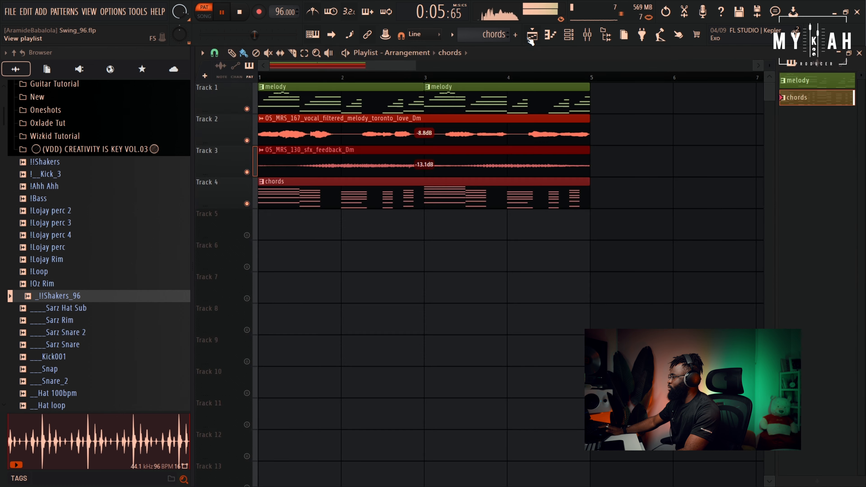
key("space")
key("l")
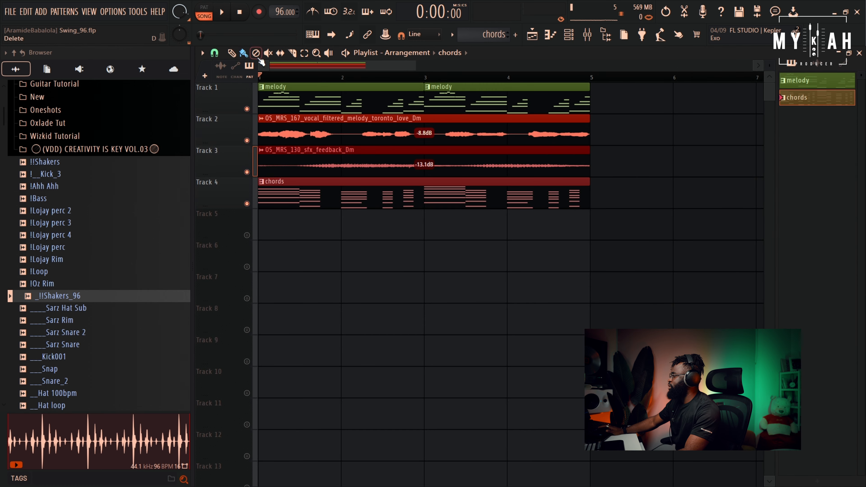
key("space")
- Lower the Release of the SKY_Keys instrument slightly while the arrangement plays
left_click(568, 34)
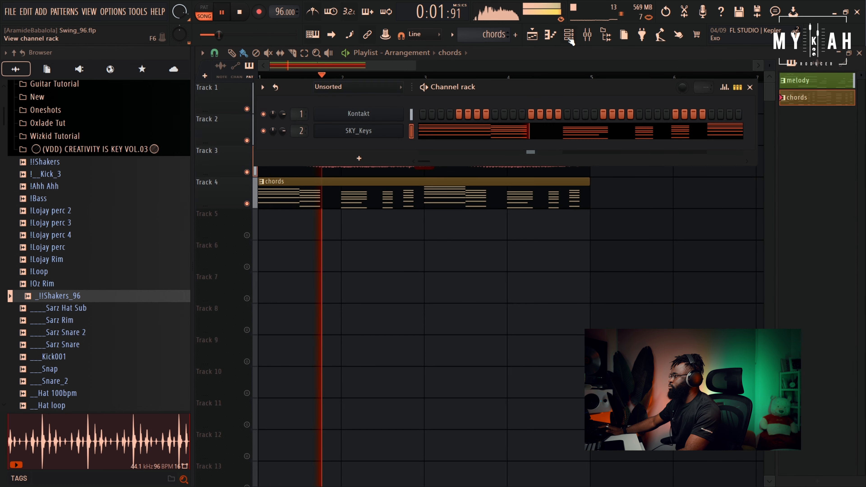
left_click(361, 131)
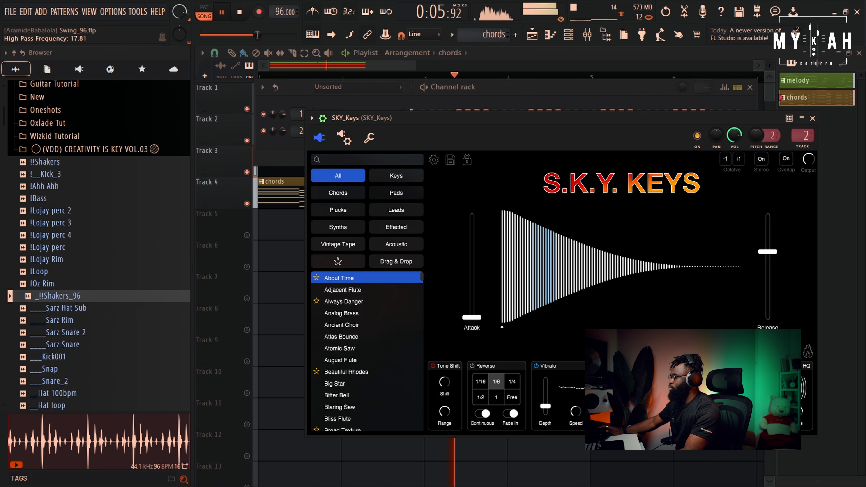
left_click_drag(767, 253, 767, 261)
left_click_drag(417, 64, 395, 71)
scroll(414, 84, "down", 2)
key("space")
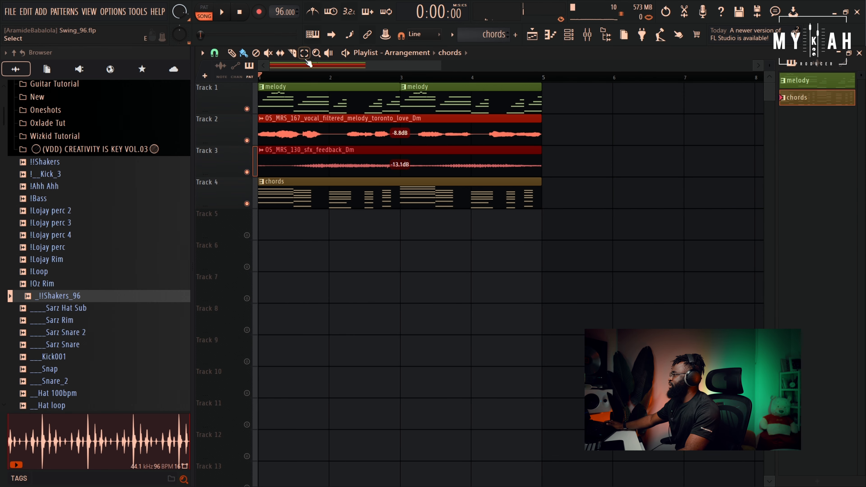
- Duplicate all the melody, vocal, feedback and chords clips at bar 5 and play the arrangement from there
left_click_drag(284, 81, 511, 233)
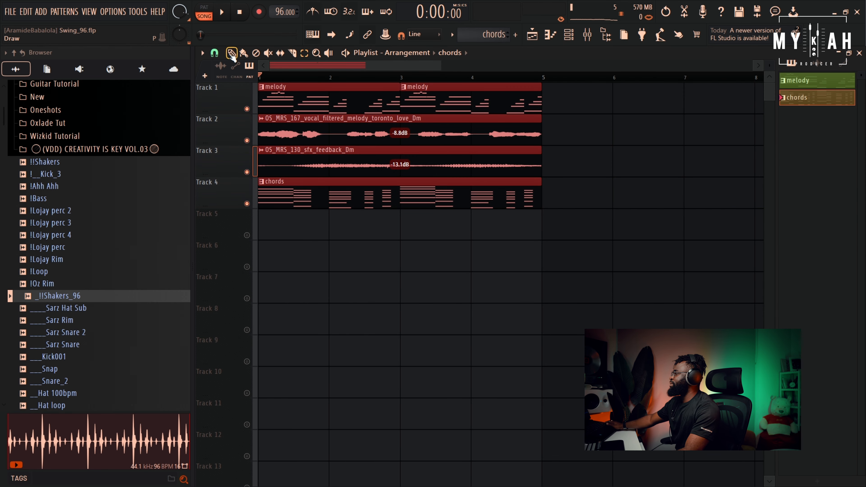
key("ctrl+b")
left_click(542, 78)
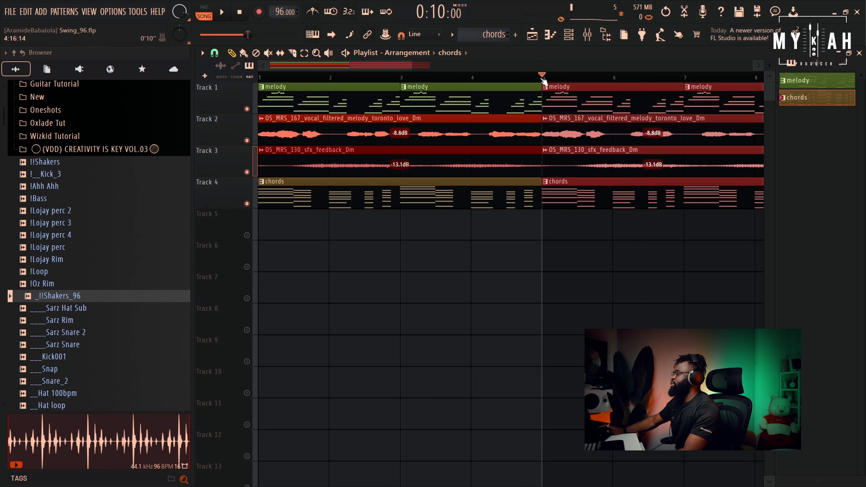
key("space")
scroll(542, 81, "down", 4)
key("space")
left_click(617, 255, "ctrl")
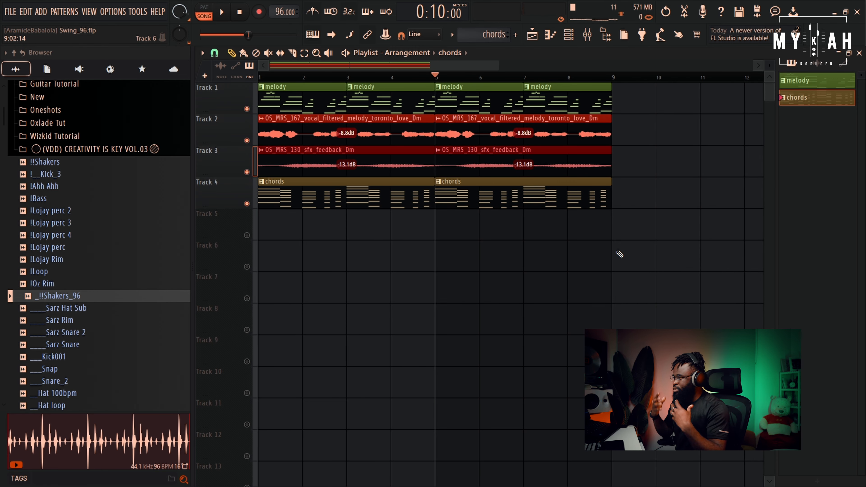
- Draw half-bar Omnisphere bass notes in the bass pattern: A4 and E4 in bar 1 and D4 at bar 2
left_click(568, 35)
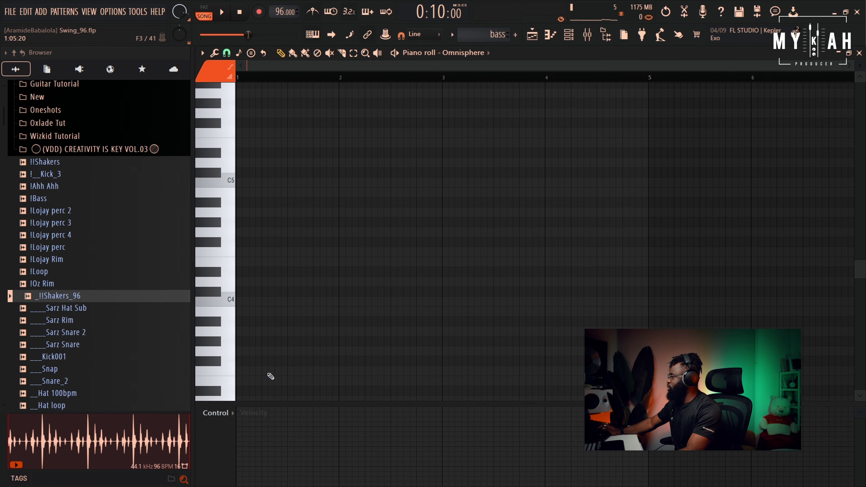
left_click_drag(240, 292, 219, 207)
key("space")
left_click_drag(292, 217, 297, 265)
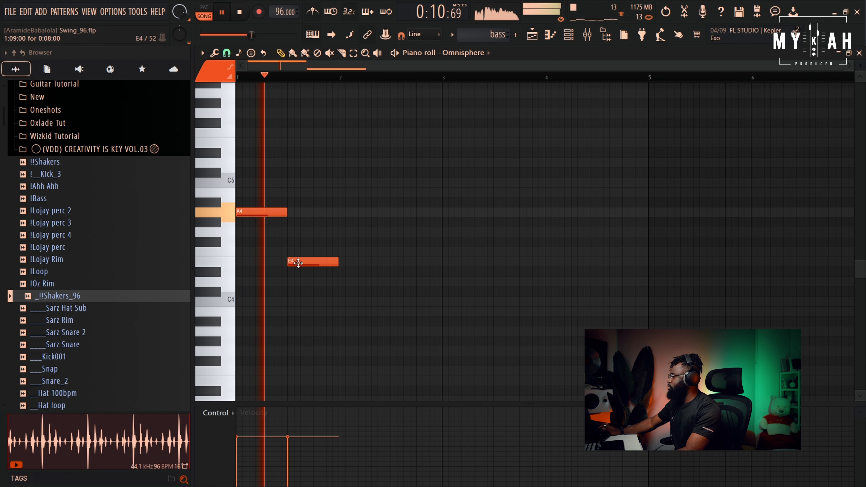
left_click(341, 282)
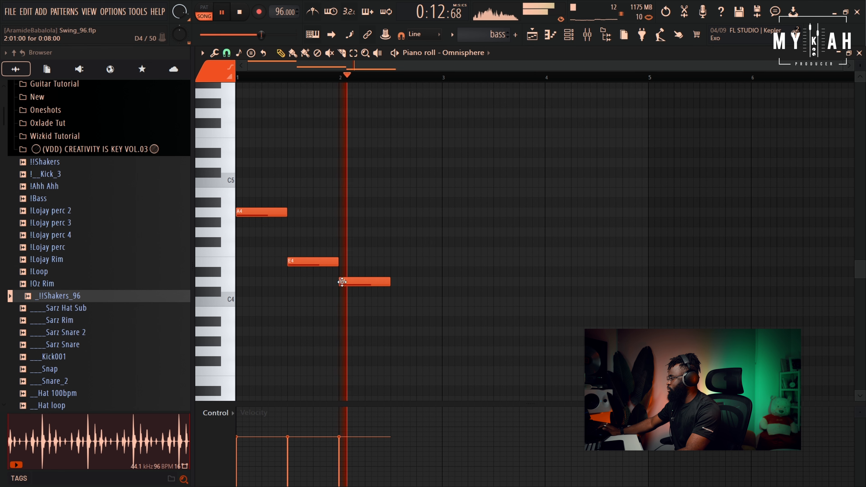
key("space")
- Finish bar 2 of the bass line with quarter-bar D5 and E5 notes and play it within the arrangement
left_click_drag(387, 250, 416, 167)
key("space")
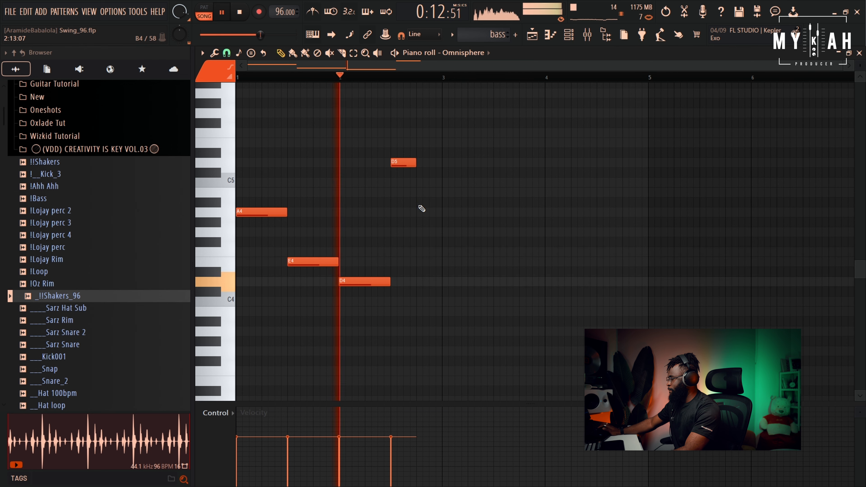
key("space")
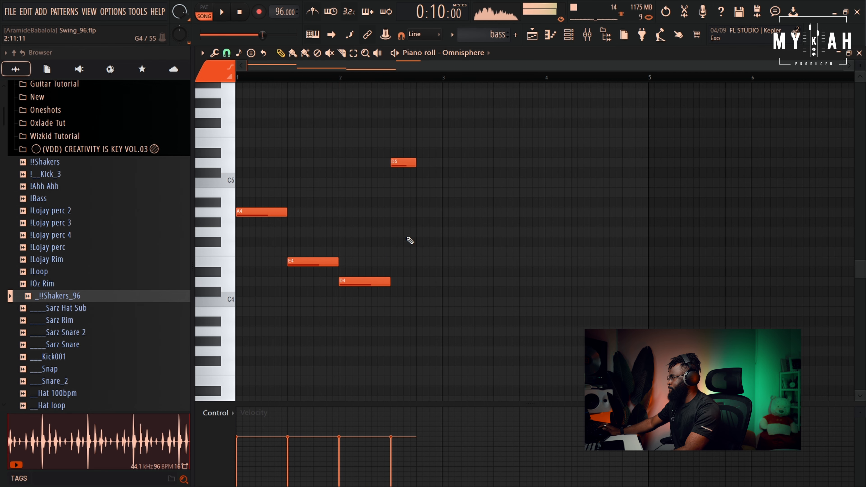
left_click_drag(420, 143, 422, 133)
key("space")
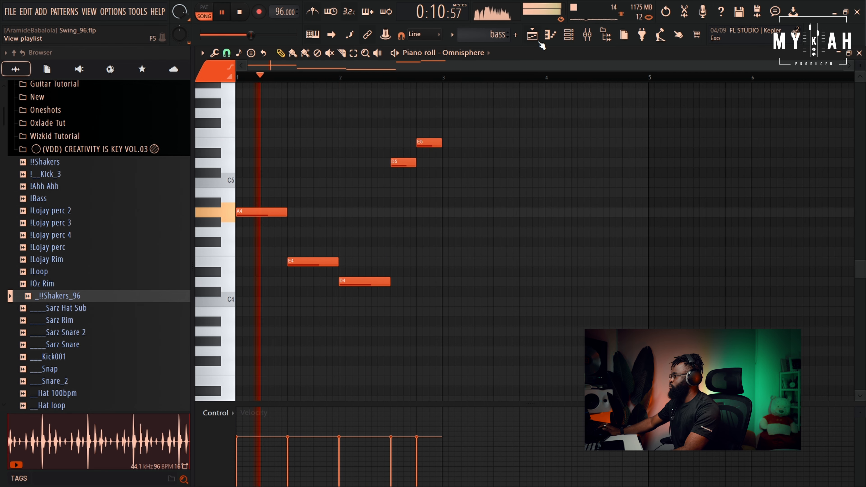
key("F5")
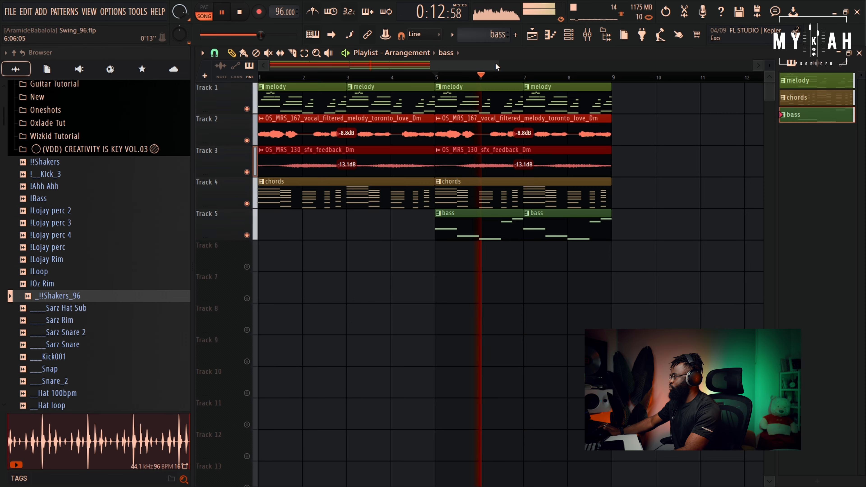
left_click_drag(497, 65, 444, 82)
key("space")
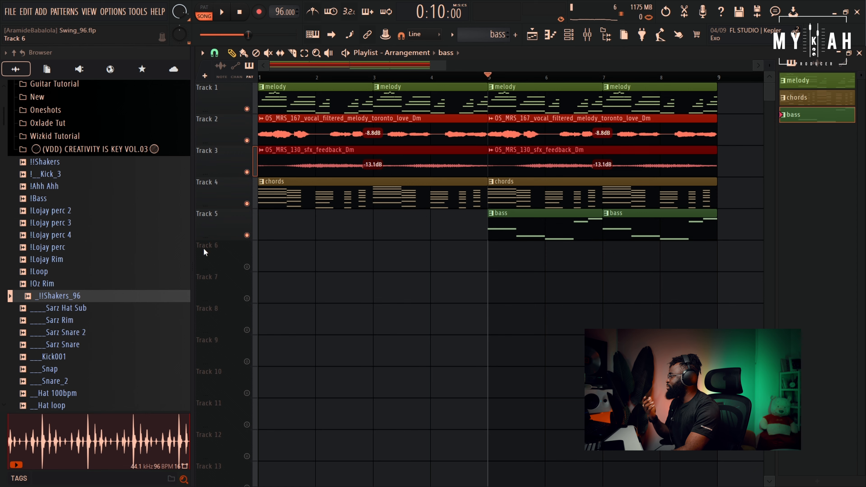
- Place Shaker (1) from Kala Sound Kit 1 on track 6 and repeat it from bar 1 to bar 9
scroll(126, 338, "down", 15)
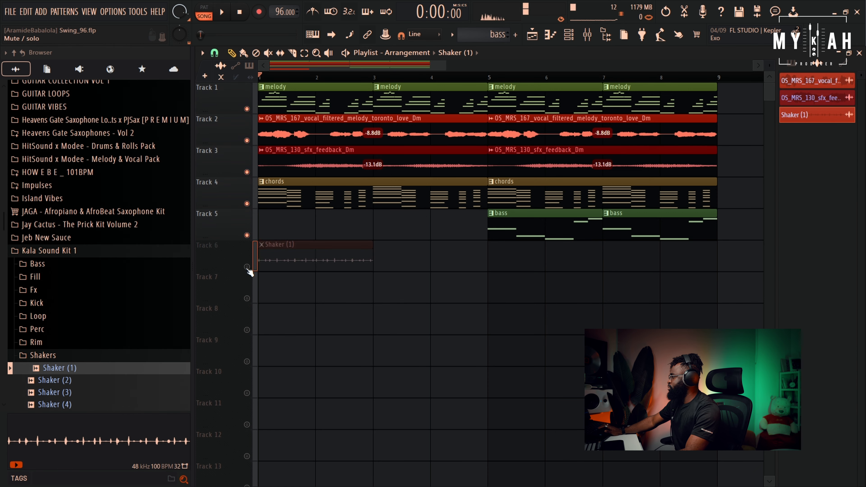
left_click_drag(54, 367, 267, 268)
key("space")
left_click_drag(377, 265, 599, 267)
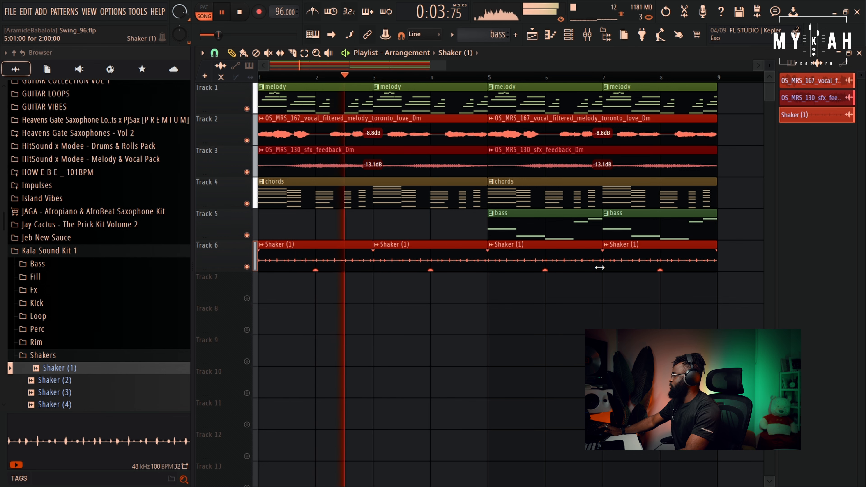
- Audition the !!Shakers and !Loop samples, and place _!!Shakers_96 on track 7 at bar 1
scroll(96, 271, "up", 20)
scroll(96, 271, "up", 20)
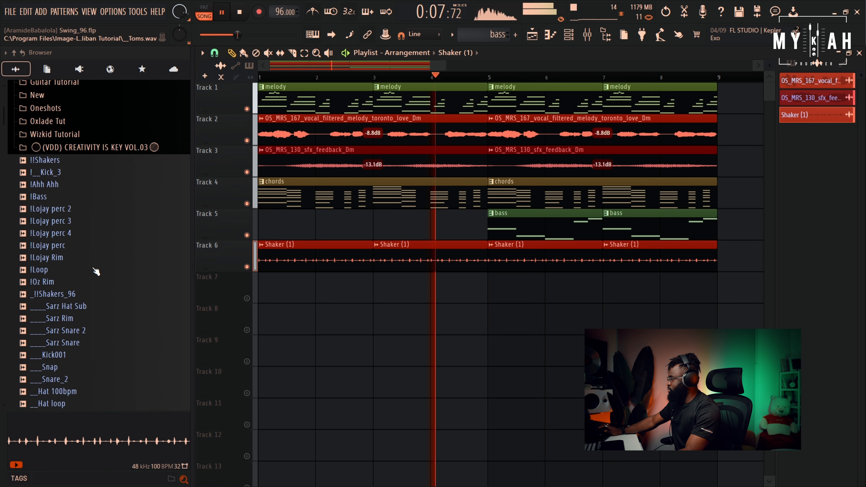
scroll(96, 271, "up", 6)
scroll(67, 239, "down", 4)
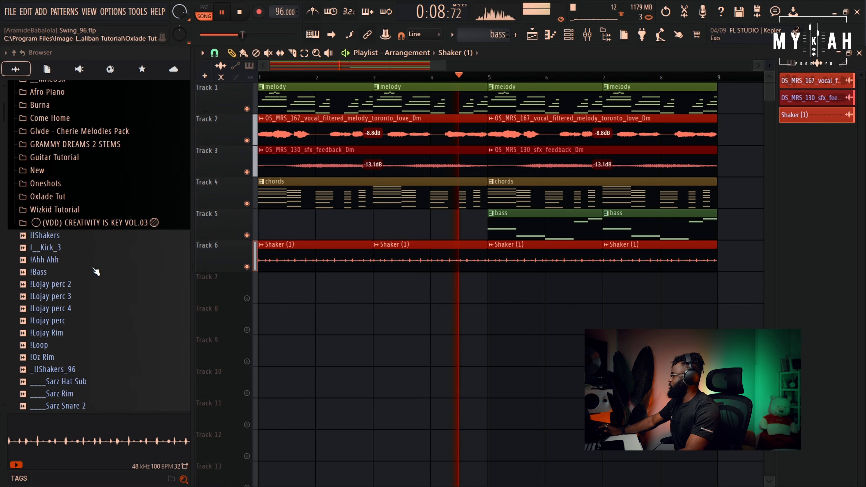
key("space")
left_click(64, 241)
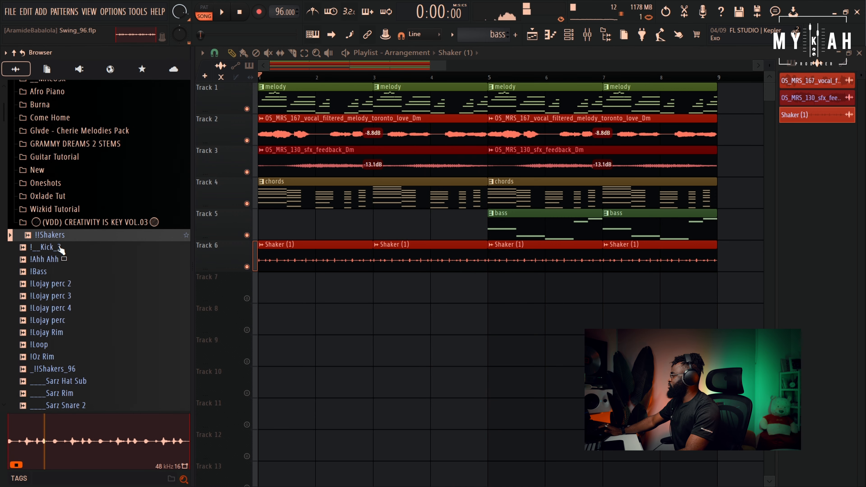
left_click(64, 344)
left_click_drag(56, 371, 258, 303)
- Lower the _!!Shakers_96 clip's gain to -2.5 dB and repeat it along track 7 up to bar 9
key("space")
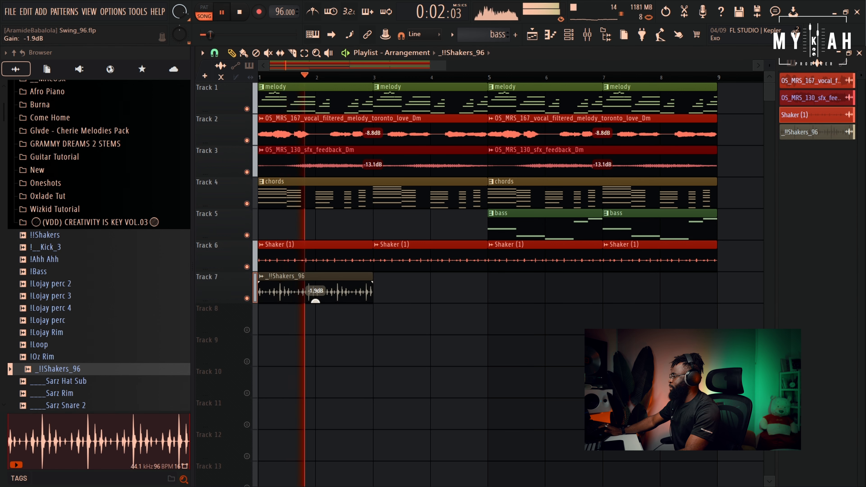
left_click(383, 291)
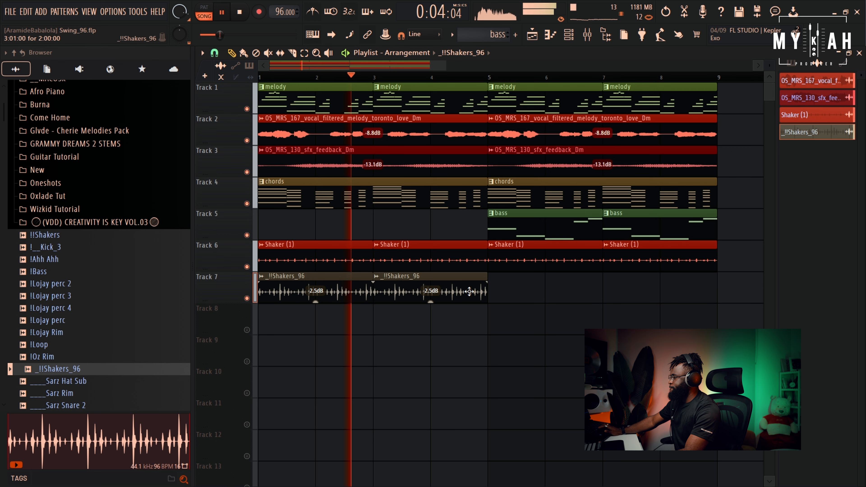
left_click(494, 291)
left_click(608, 292)
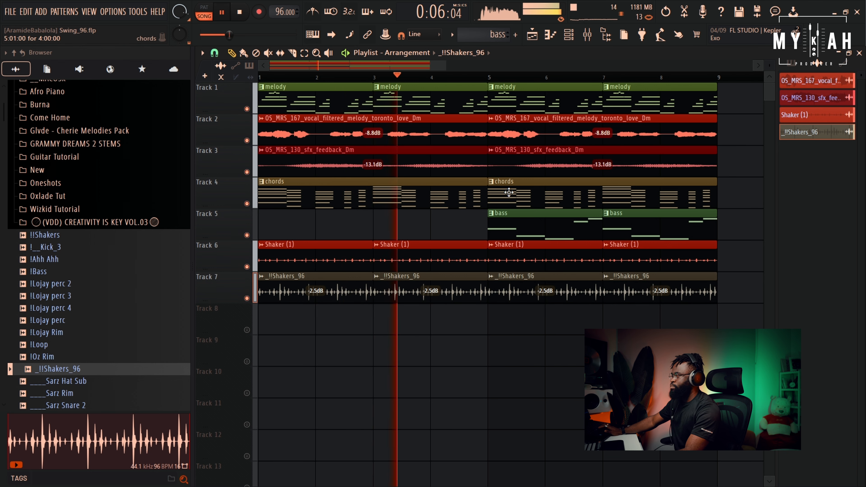
scroll(516, 83, "down", 2)
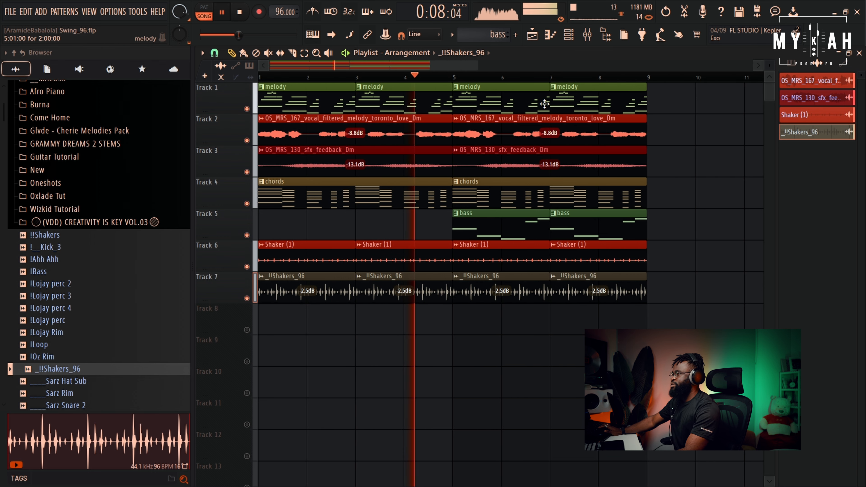
left_click_drag(769, 65, 769, 69)
key("space")
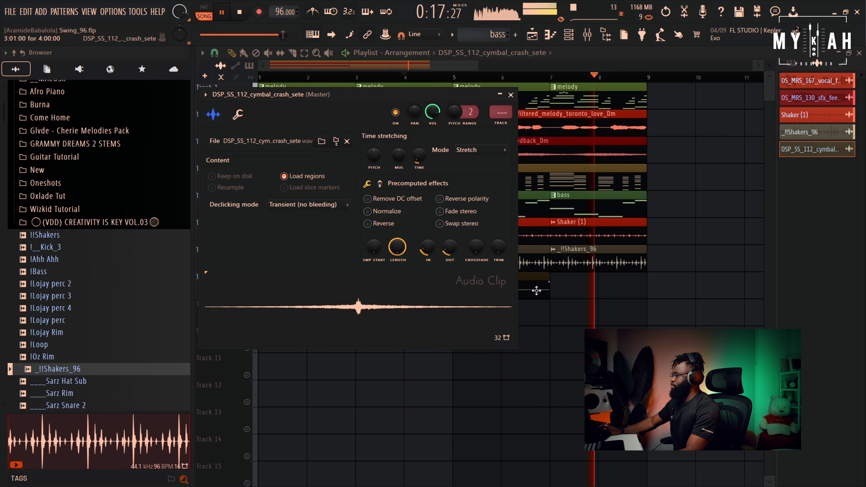
right_click(535, 290)
key("ctrl+z")
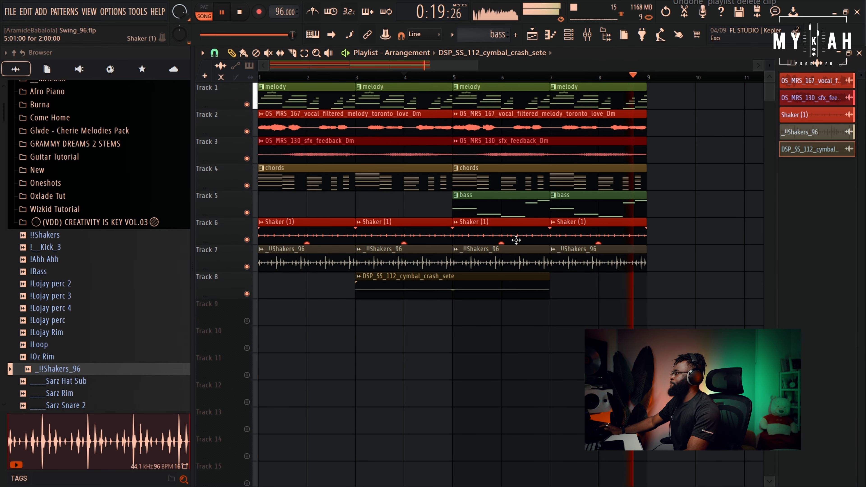
key("space")
- Load Fruity Soft Clipper in the Master track's first effect slot, play the arrangement through it and return to the playlist start
left_click(574, 37)
left_click(593, 37)
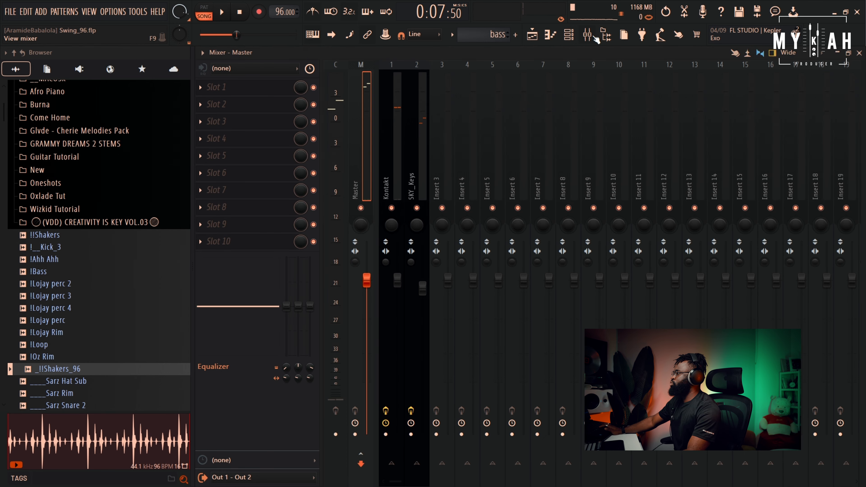
left_click(229, 97)
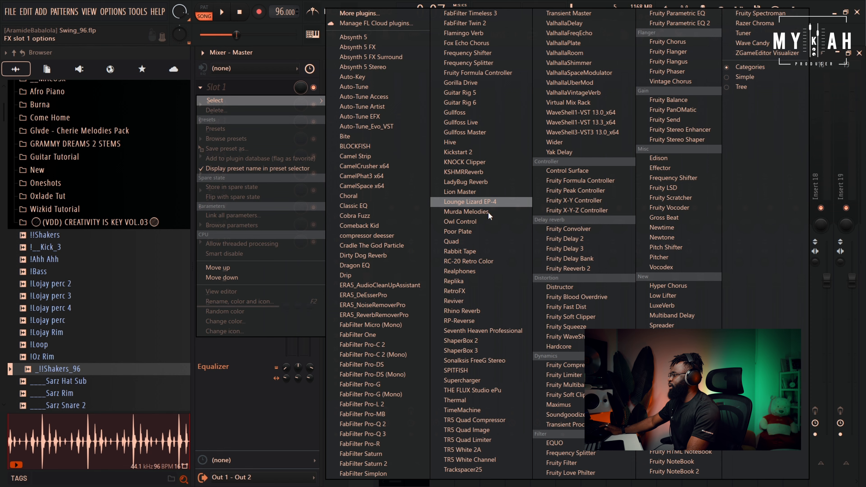
left_click(570, 316)
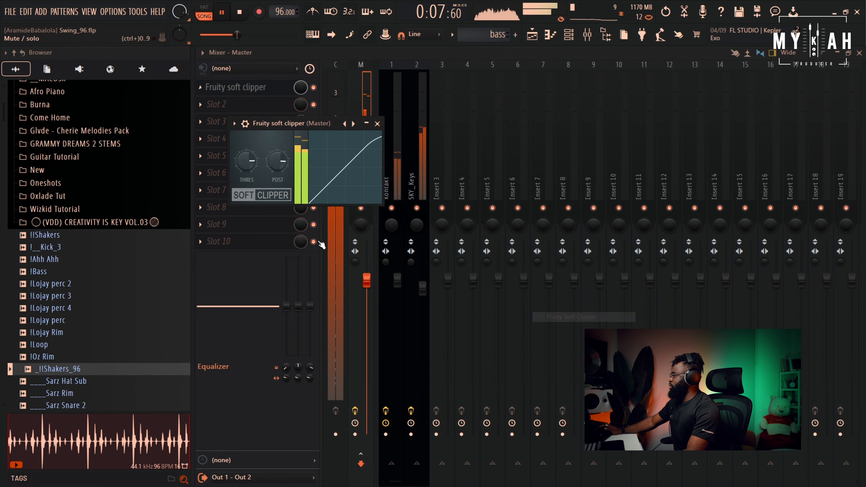
left_click(532, 35)
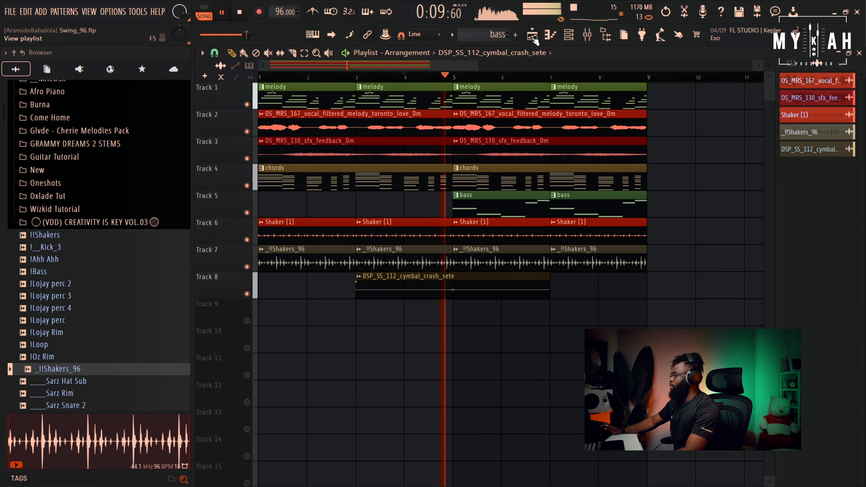
key("space")
key("Home")
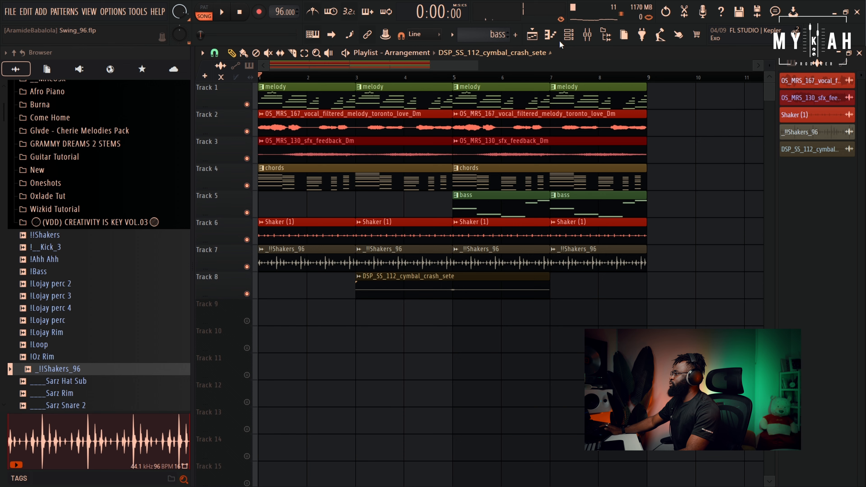
- Create a Rim pattern on track 9 at bar 5 with MMS SNARE hits on steps 4, 7, 12 and 15, and play it
left_click(573, 36)
left_click(574, 36)
scroll(85, 357, "down", 4)
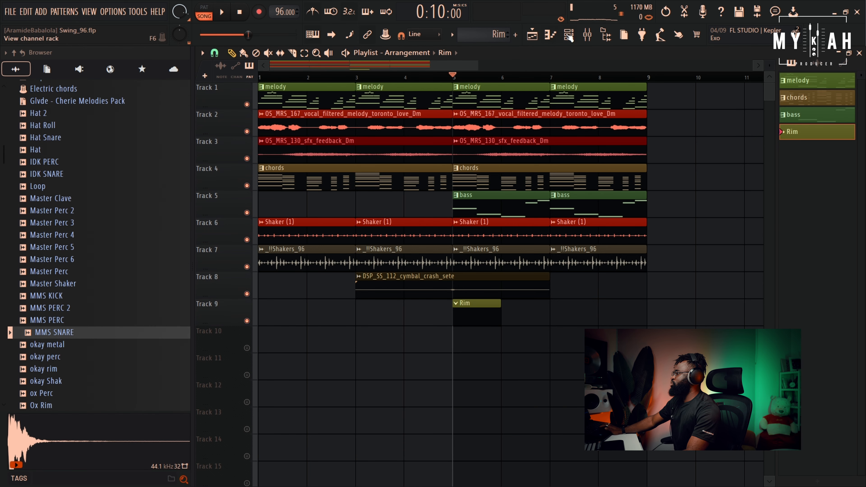
left_click(568, 35)
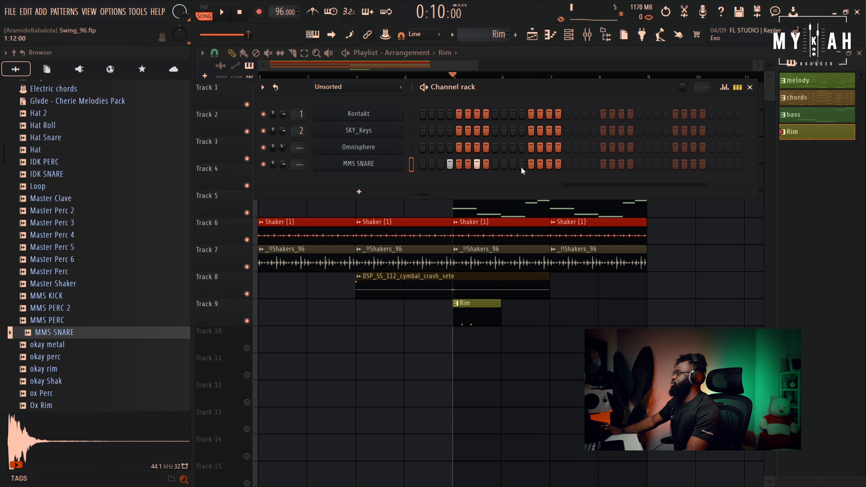
key("space")
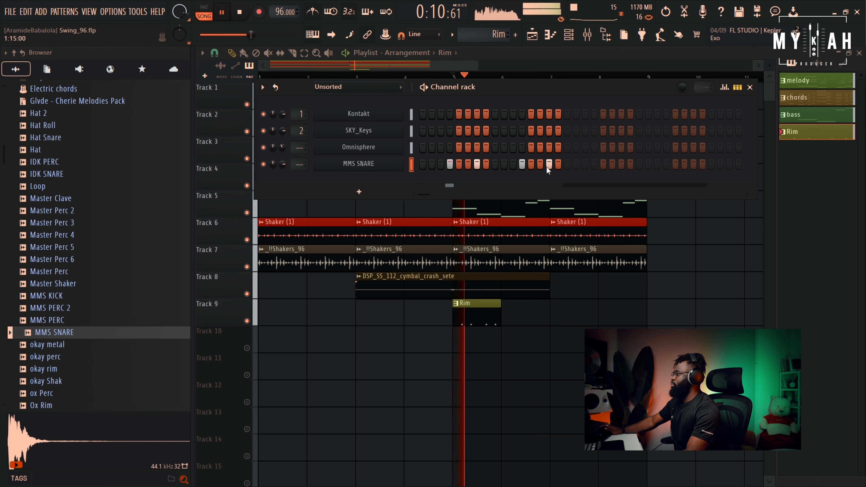
- Repeat the Rim pattern on track 9 at bars 6, 7 and 8 while playing the arrangement
left_click(510, 312)
key("space")
key("space")
left_click(562, 315)
left_click(610, 317)
key("space")
- Nudge the last MMS SNARE note of the Rim pattern slightly later in the piano roll and play it in the arrangement
double_click(477, 314)
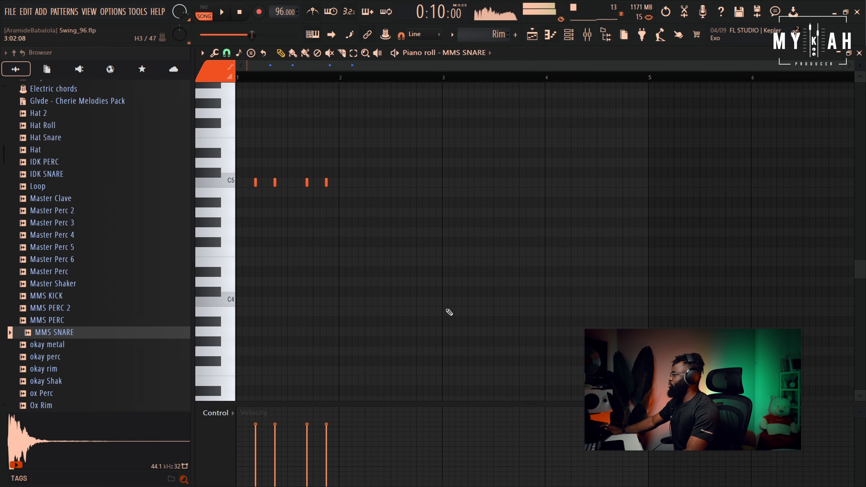
scroll(251, 76, "up", 4)
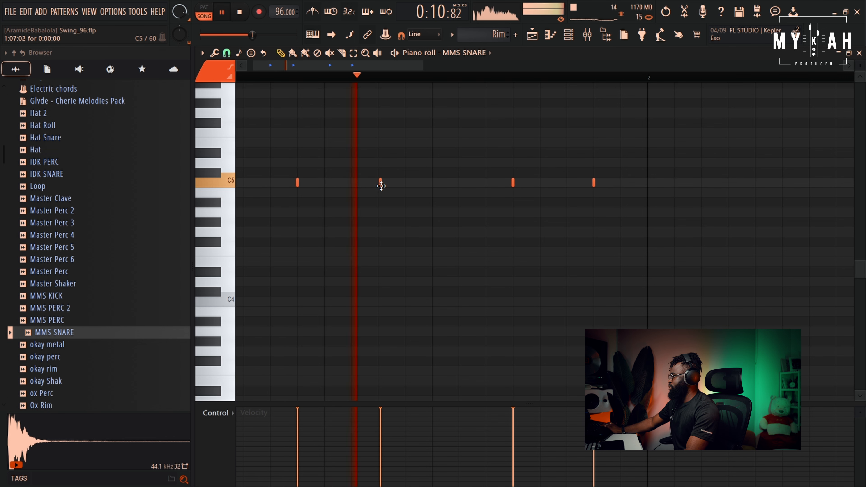
key("space")
left_click_drag(594, 185, 595, 185)
key("space")
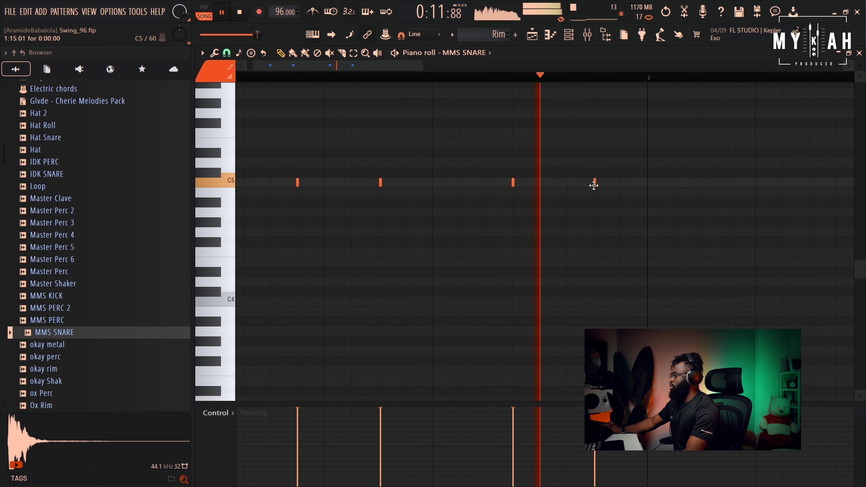
left_click(531, 38)
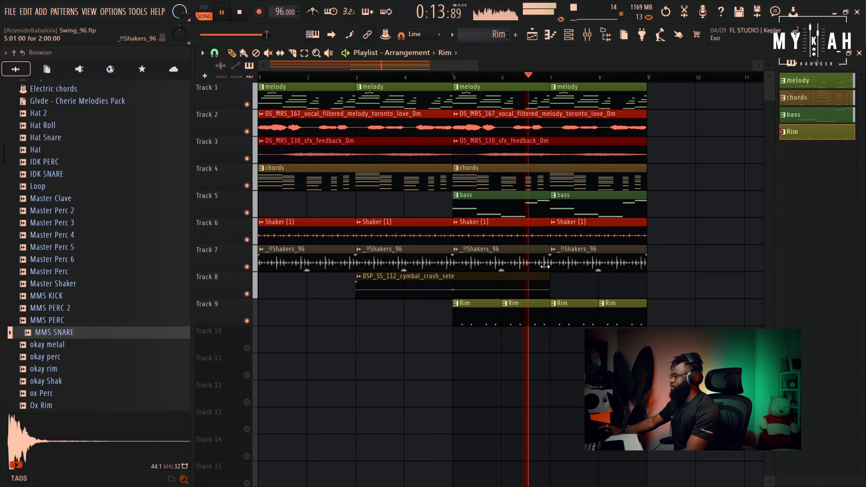
- Create a new pattern named kick for SKILLONAIRE KICK (3) and place it on track 10 at bar 5 with the track enabled
left_click_drag(769, 65, 769, 62)
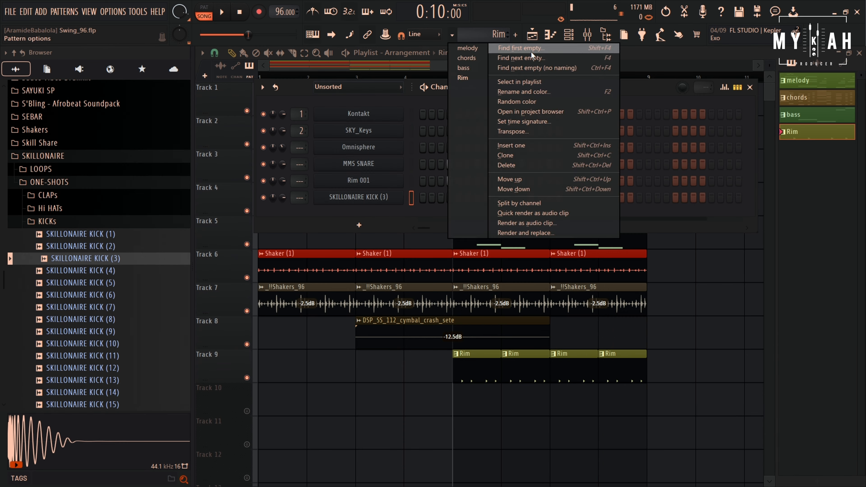
left_click(531, 51)
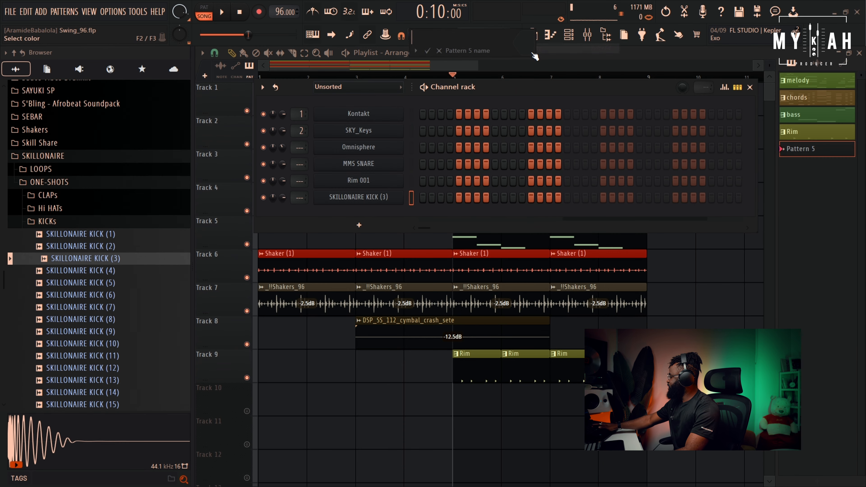
type("kick")
left_click(530, 48)
left_click(581, 156)
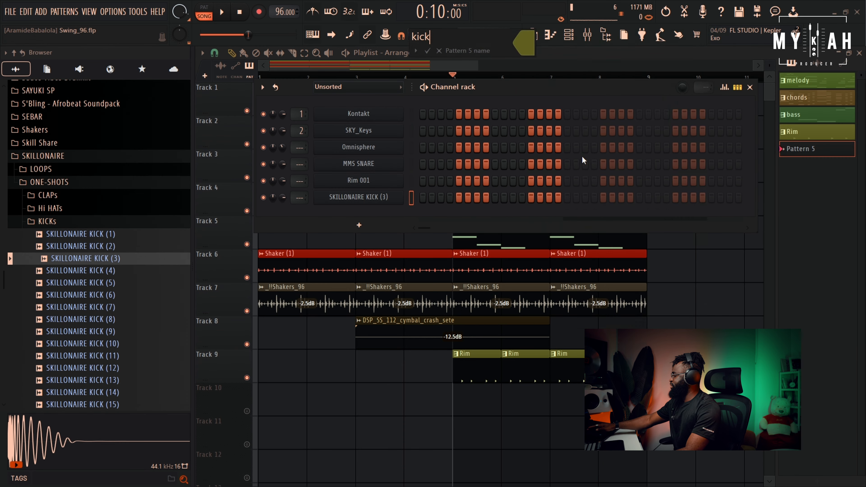
key("Return")
left_click(477, 403)
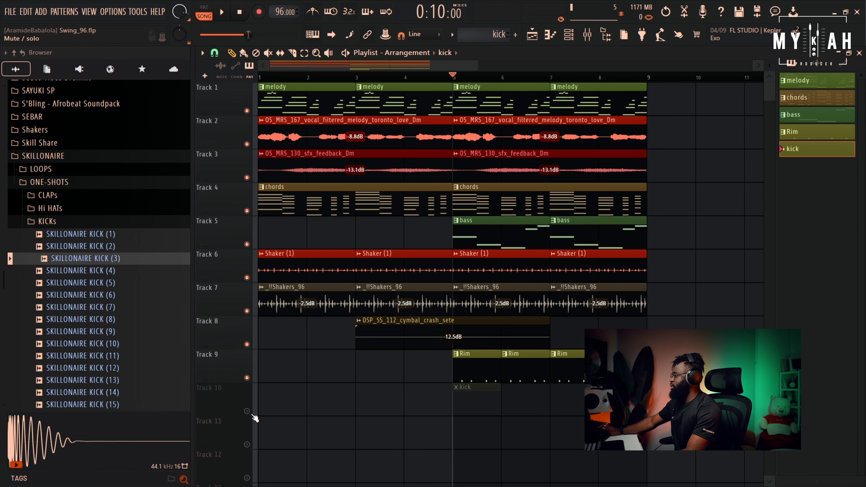
left_click(247, 411)
- Write the kick pattern in the piano roll as C5 notes on steps 1, 9 and 12 of bar 1, removing the extra notes
left_click(550, 34)
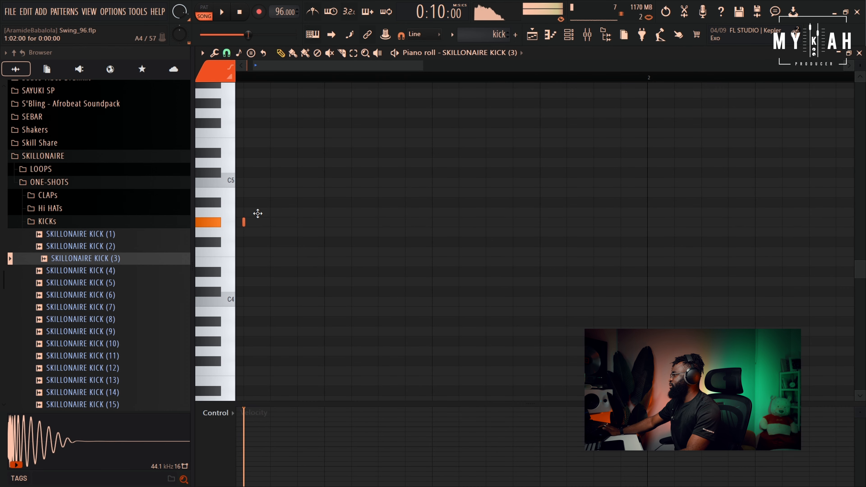
key("q")
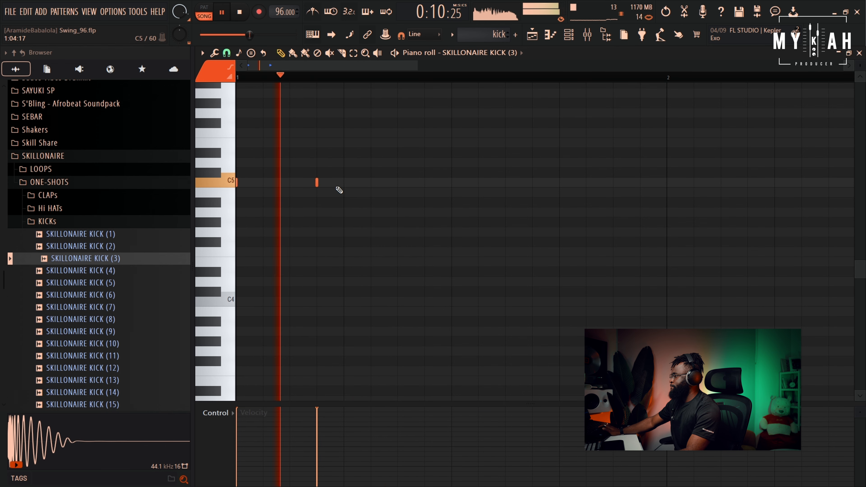
left_click(452, 182)
left_click(506, 183)
right_click(506, 183)
right_click(316, 182)
left_click(532, 193)
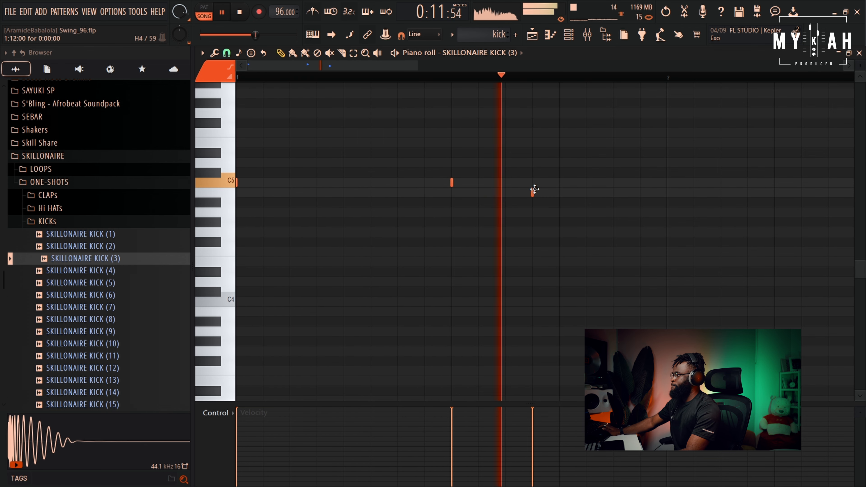
left_click_drag(535, 189, 533, 183)
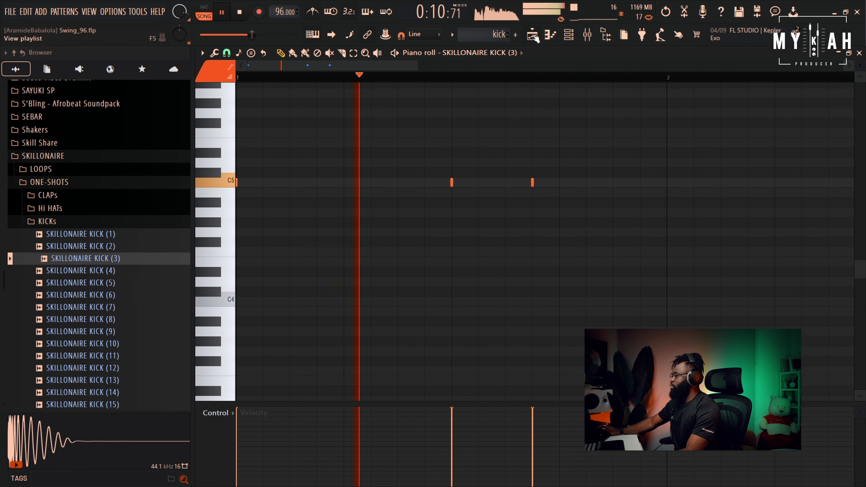
- Repeat the kick pattern along track 10 from bar 6 on and listen to it with the arrangement
left_click(532, 35)
left_click(511, 400)
left_click(572, 401)
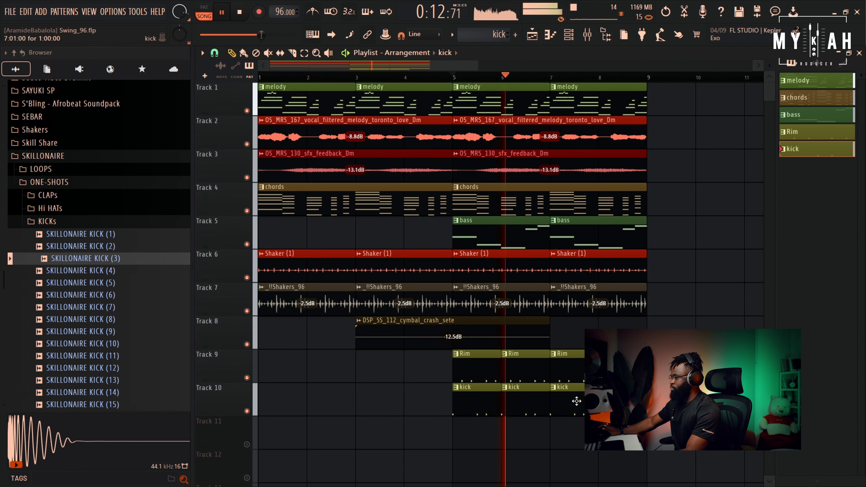
key("space")
- Open the SKILLONAIRE KICK (3) channel and audition other SKILLONAIRE KICK samples as replacements, up to number 13
key("F6")
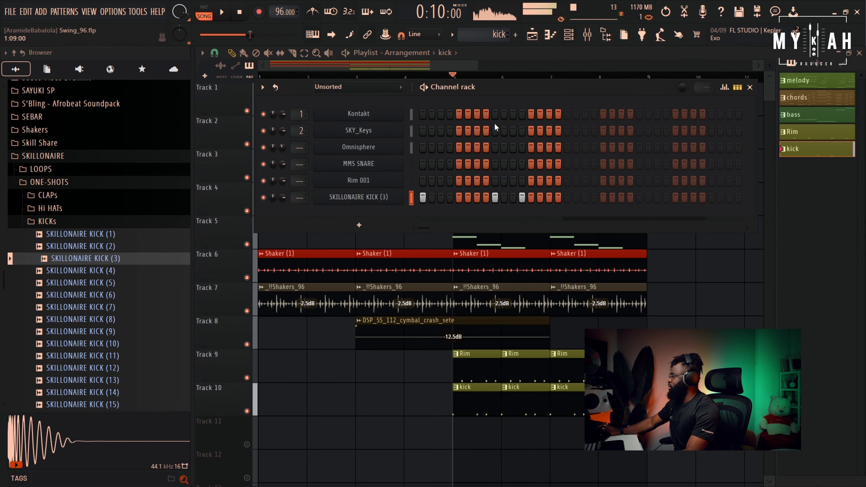
left_click(358, 196)
left_click(69, 275)
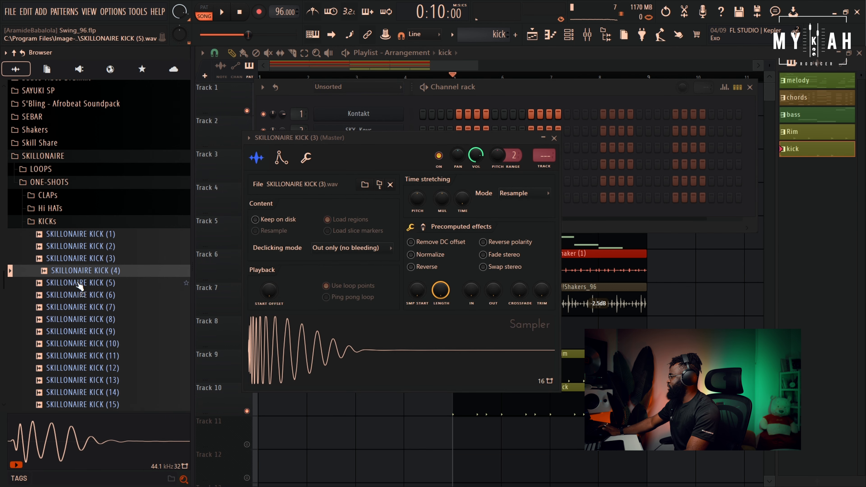
left_click(78, 284)
left_click(83, 294)
left_click(86, 308)
left_click(94, 332)
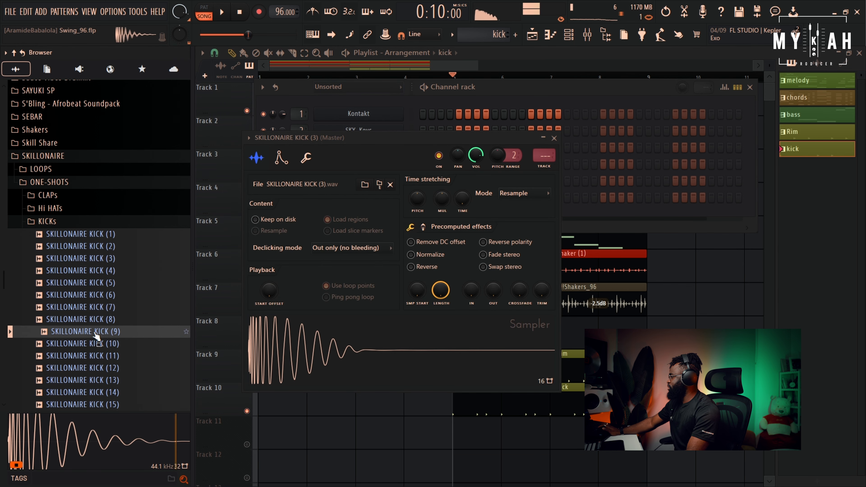
left_click(96, 344)
left_click(97, 356)
left_click(96, 368)
left_click(93, 380)
- Compare kicks 10 and 11 again, replace the kick channel's sample with SKILLONAIRE KICK (11) and play it in the arrangement
left_click(100, 357)
left_click(105, 345)
left_click(103, 355)
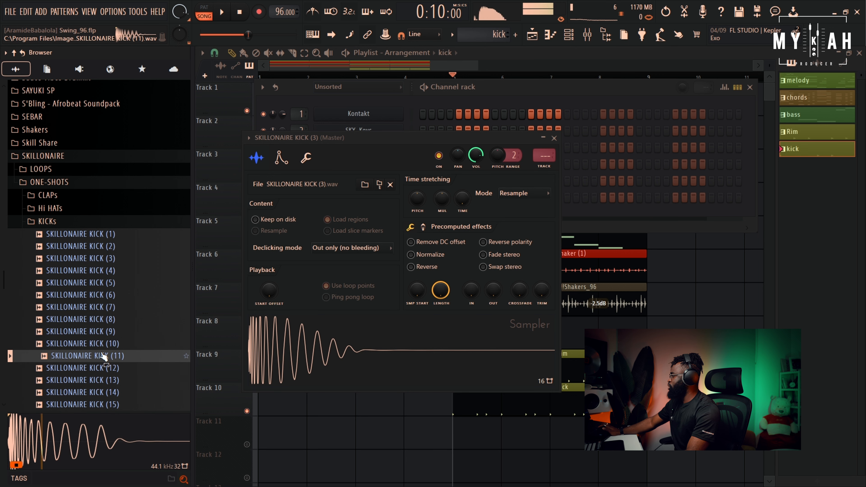
left_click_drag(104, 356, 372, 360)
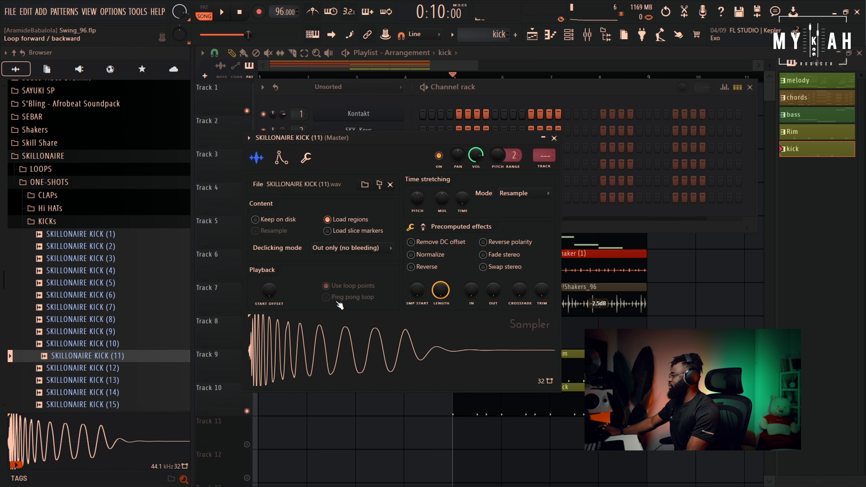
key("space")
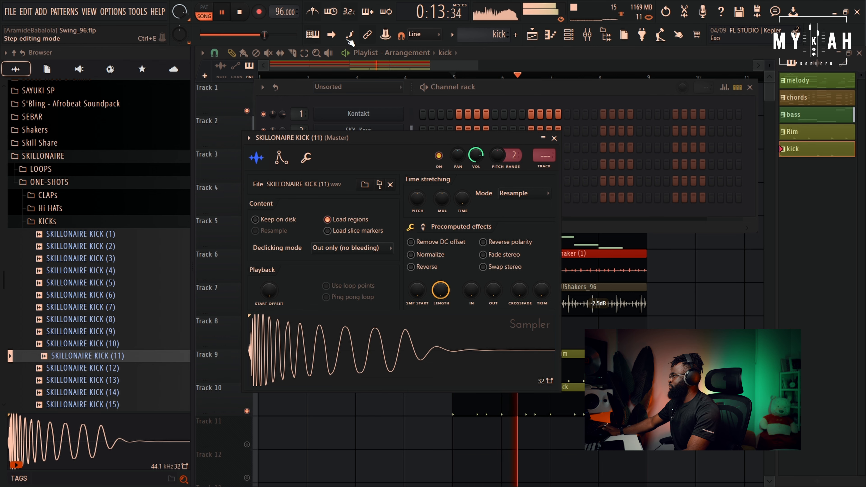
left_click(422, 67)
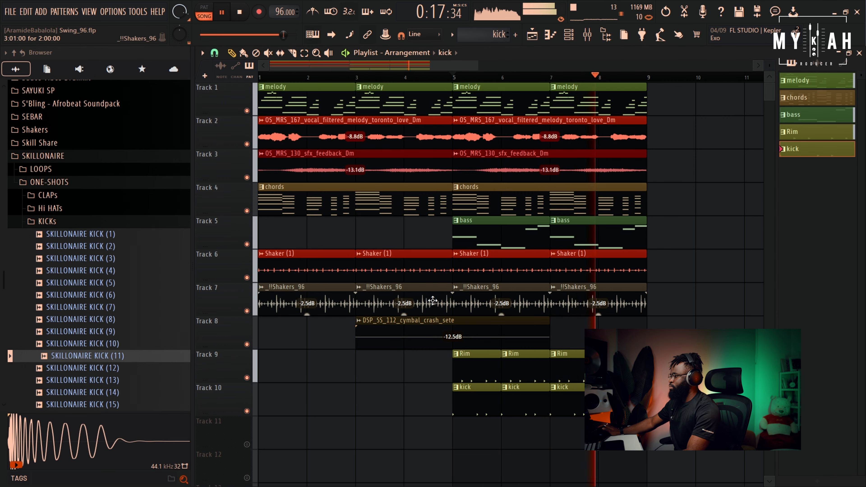
key("space")
- Audition samples in the SKILLONAIRE PERCs folder and load SKILLONAIRE PERC (25) for a new pattern named pop
scroll(152, 373, "down", 3)
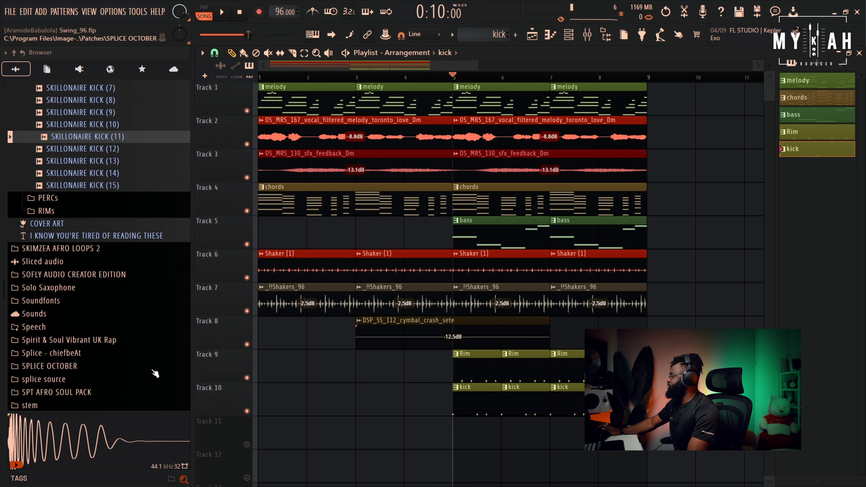
scroll(101, 273, "up", 2)
left_click(64, 346)
left_click(93, 296)
left_click(93, 319)
left_click(94, 342)
left_click(109, 195)
left_click(108, 137)
left_click(103, 102)
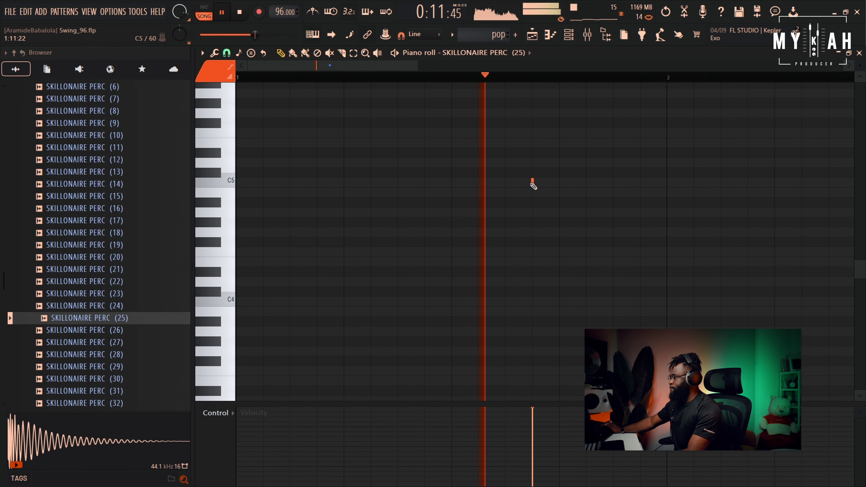
- Move the pop pattern's C5 note to just after beat 4 of bar 1 and repeat the pattern along track 11 from bar 5
left_click(532, 182)
key("space")
left_click(572, 183)
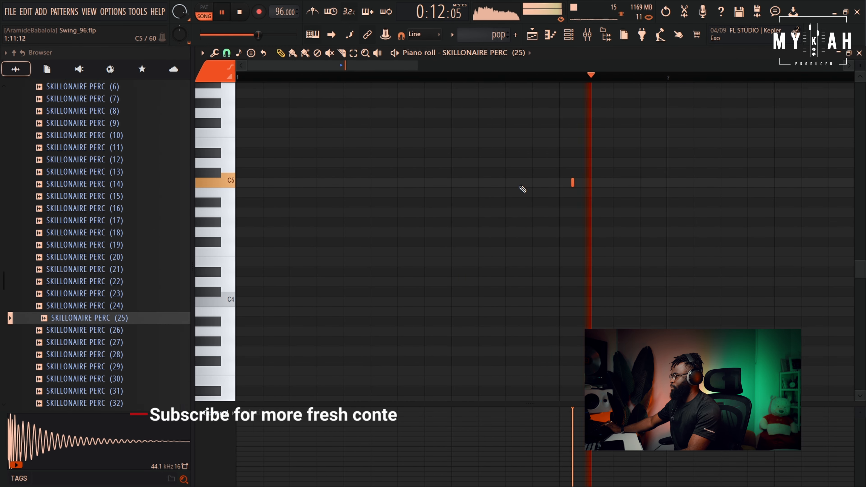
left_click_drag(571, 184, 569, 184)
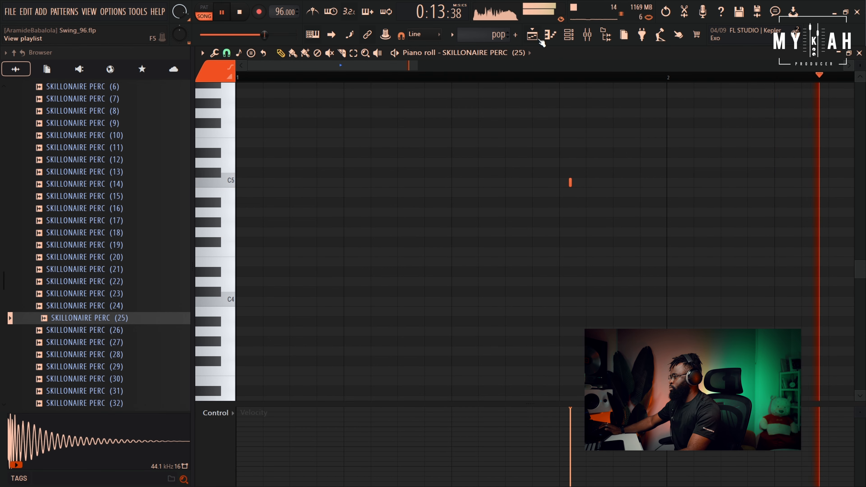
key("F5")
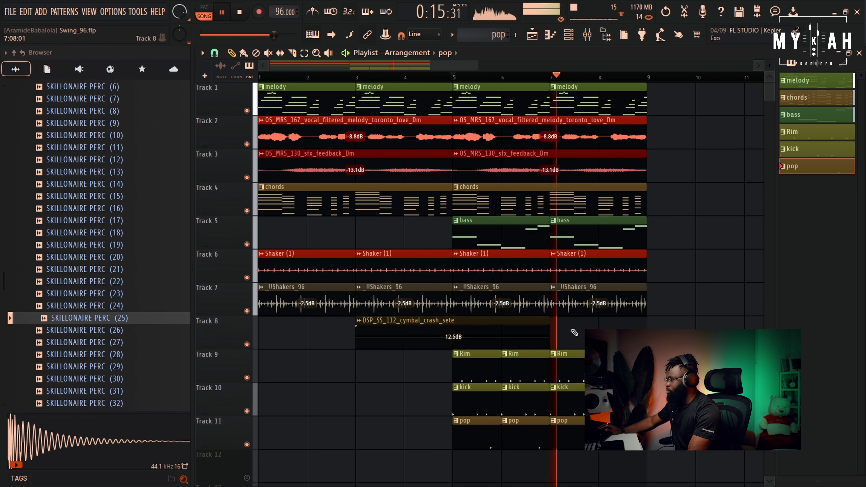
left_click_drag(769, 66, 769, 76)
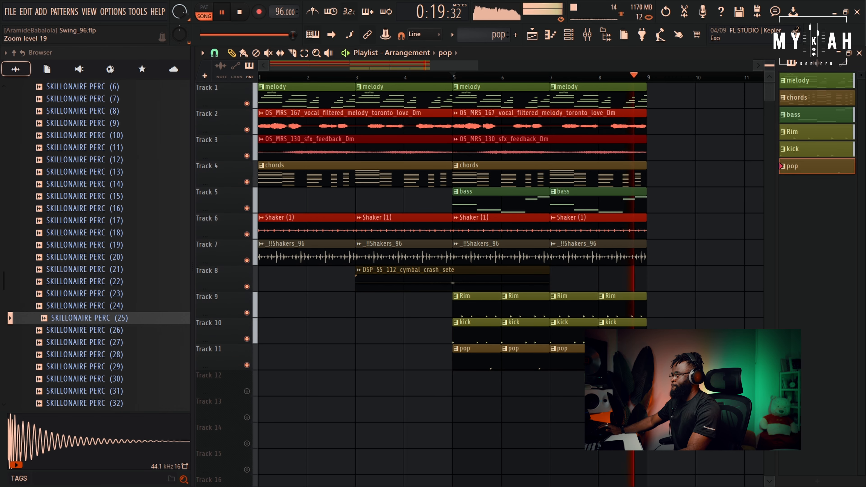
- Load SKILLONAIRE PERC (28) for a new pattern named hat and place C5 notes on steps 1, 4, 7, 9, 12 and 15 of bar 1
key("space")
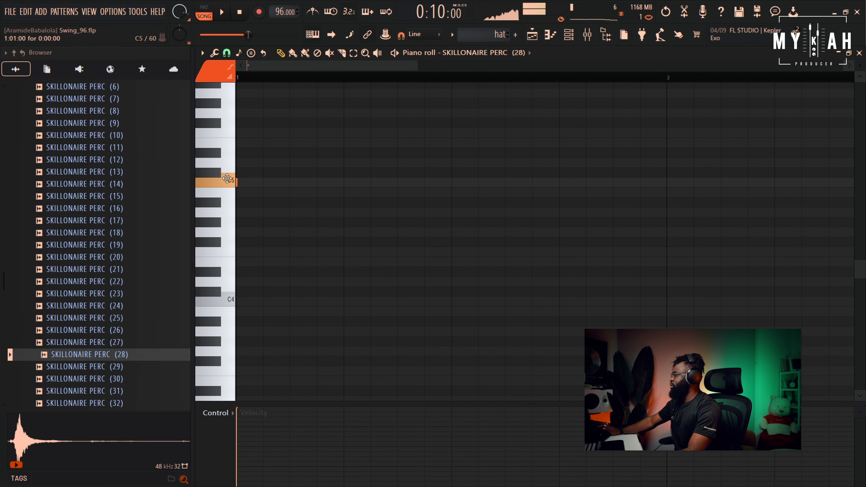
key("space")
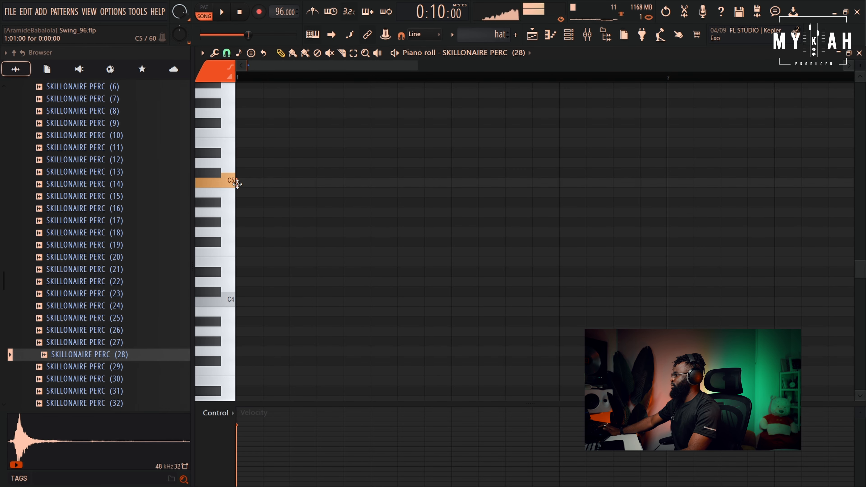
left_click(289, 183)
left_click_drag(330, 185, 317, 184)
key("space")
left_click(397, 183)
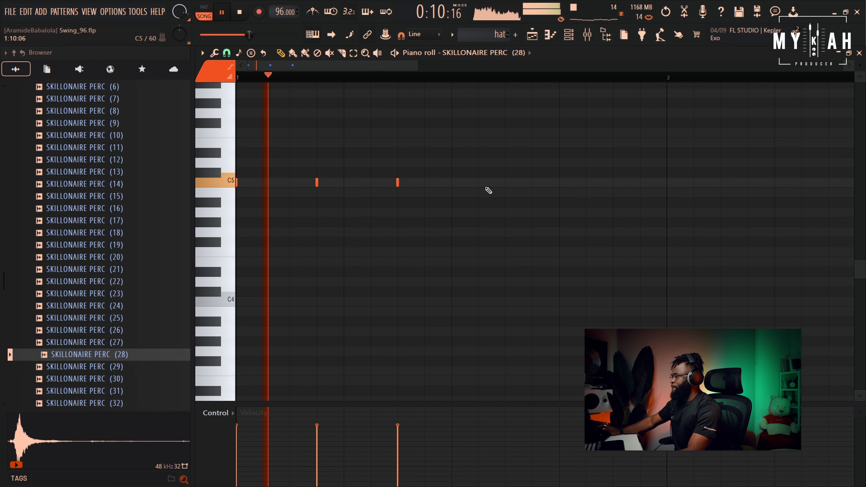
left_click(451, 183)
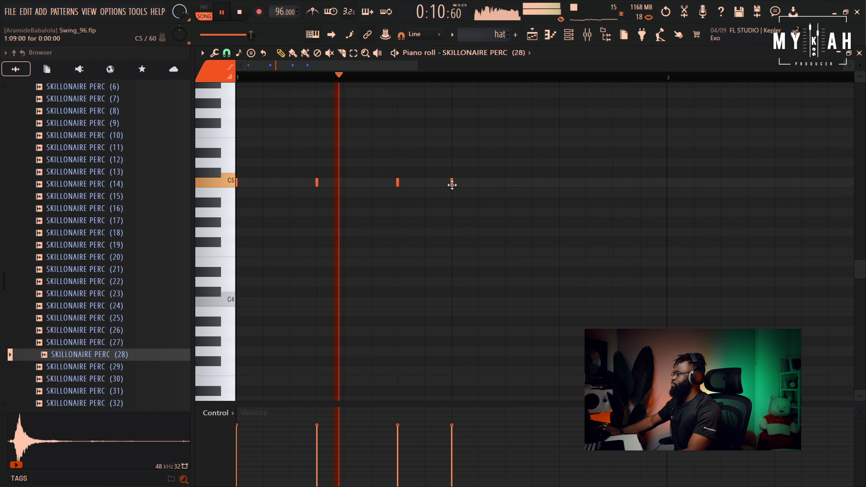
left_click(532, 183)
left_click(612, 184)
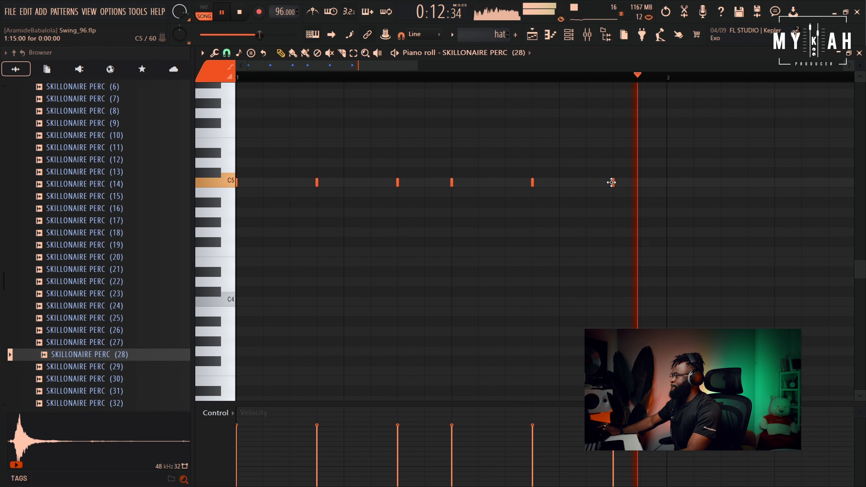
- Repeat the hat pattern along track 12 from bar 5 to the end of bar 8
key("F5")
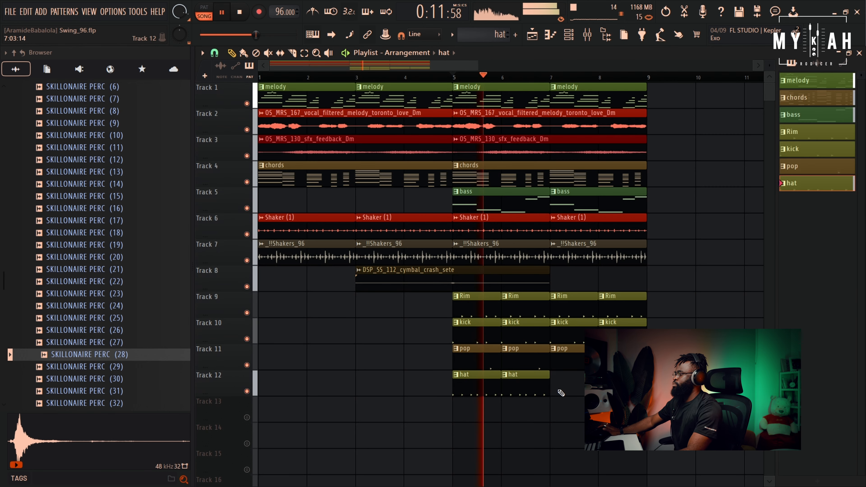
left_click(561, 392)
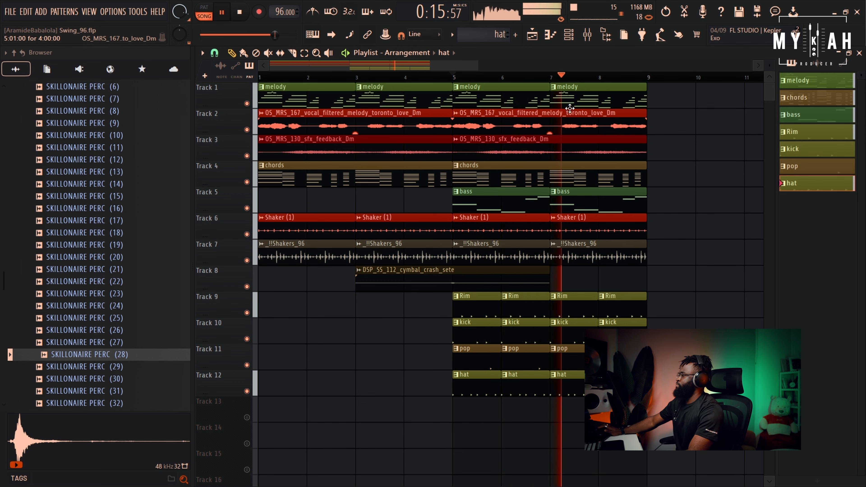
scroll(582, 83, "down", 2)
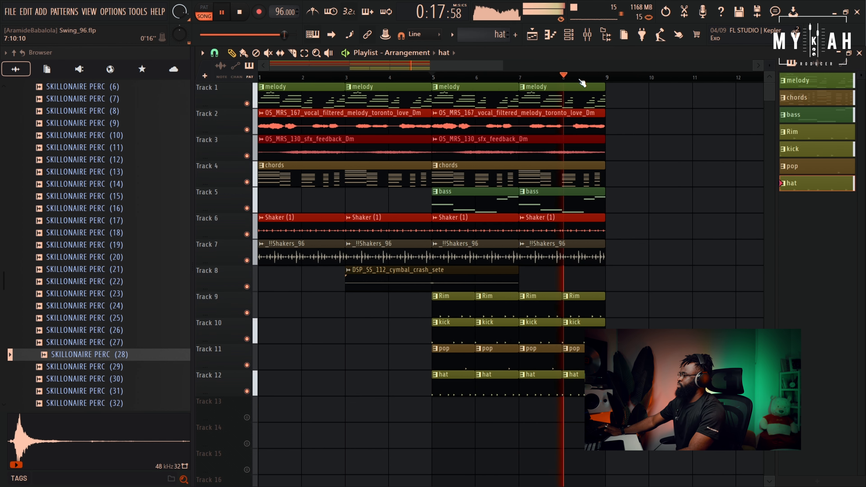
scroll(582, 82, "down", 1)
- Place the AU_VM12_110_Vocal_Loop_08_Chops_Dry_Am clip on track 13 at bar 7 and set its gain to -6.1 dB
key("space")
left_click(443, 272)
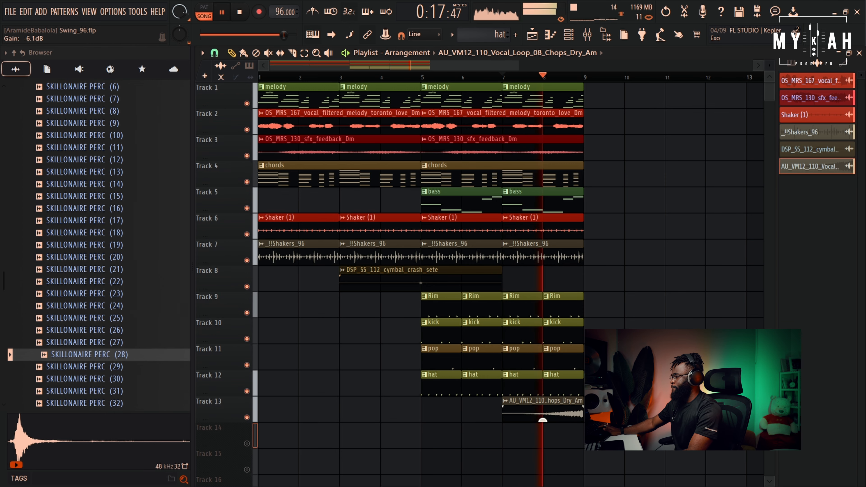
double_click(543, 413)
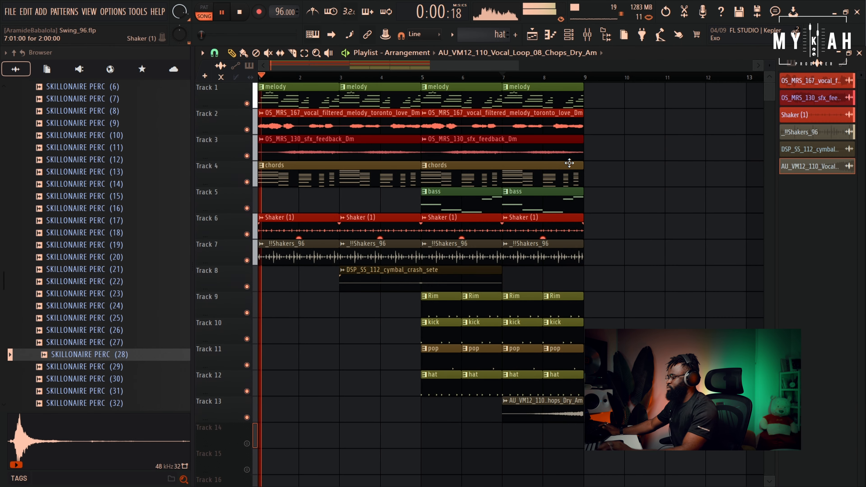
- Play the arrangement from bar 7 to check the vocal chops against the drums and melody
key("space")
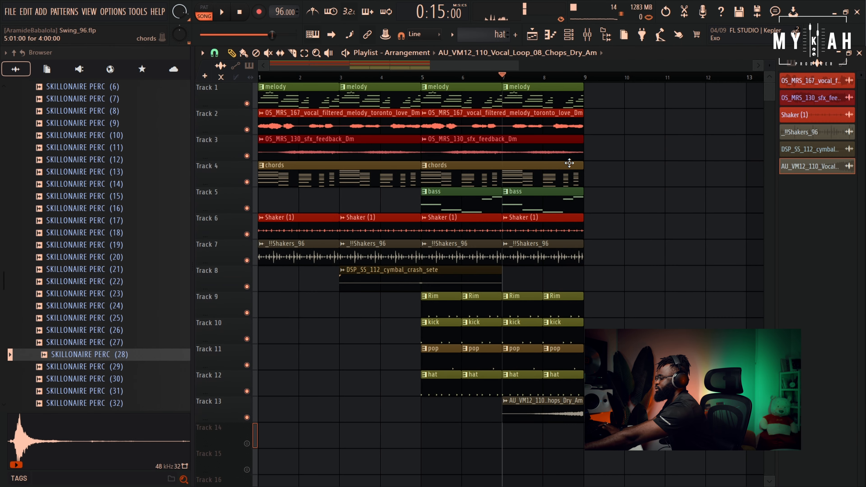
key("space")
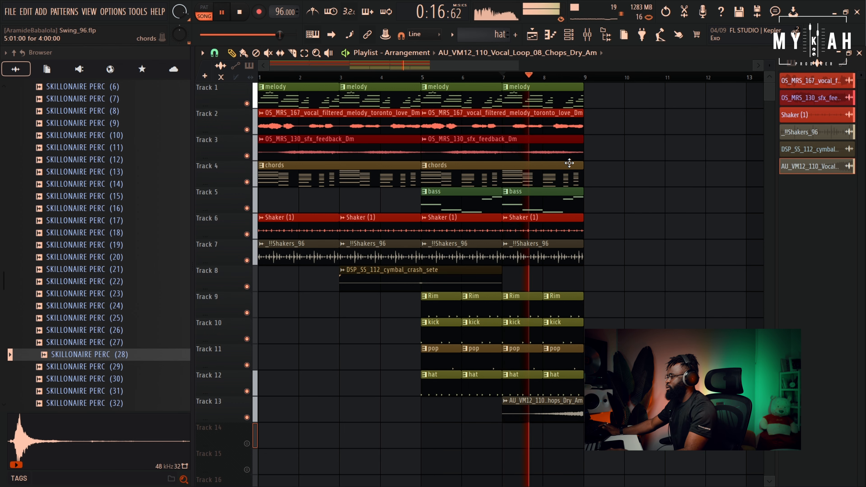
scroll(580, 83, "down", 1)
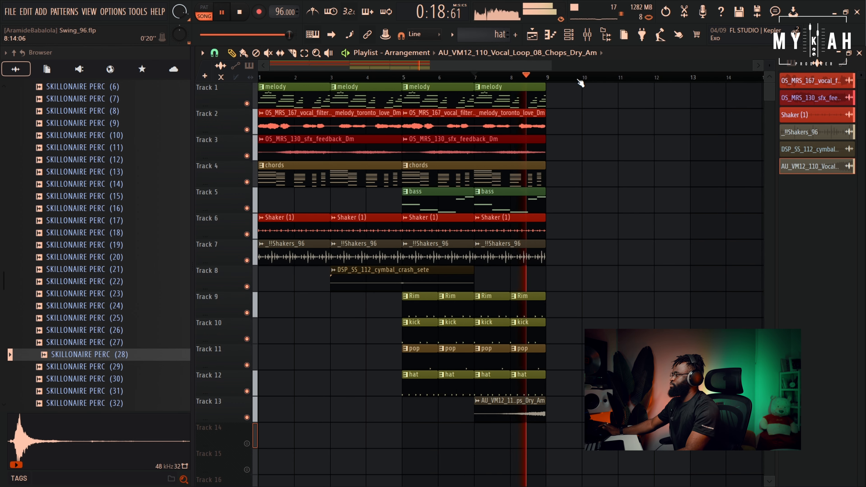
scroll(580, 83, "down", 5)
key("space")
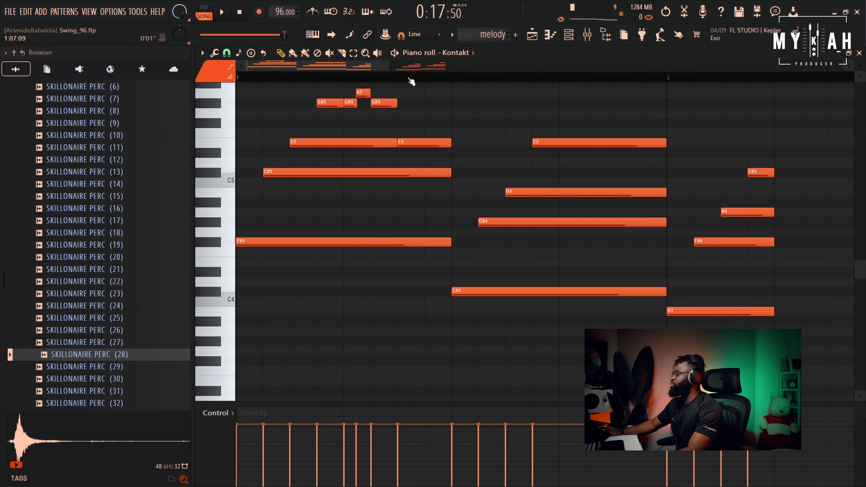
- Play the melody pattern on its own from the Kontakt piano roll and set the main swing to 7%
scroll(410, 81, "down", 3)
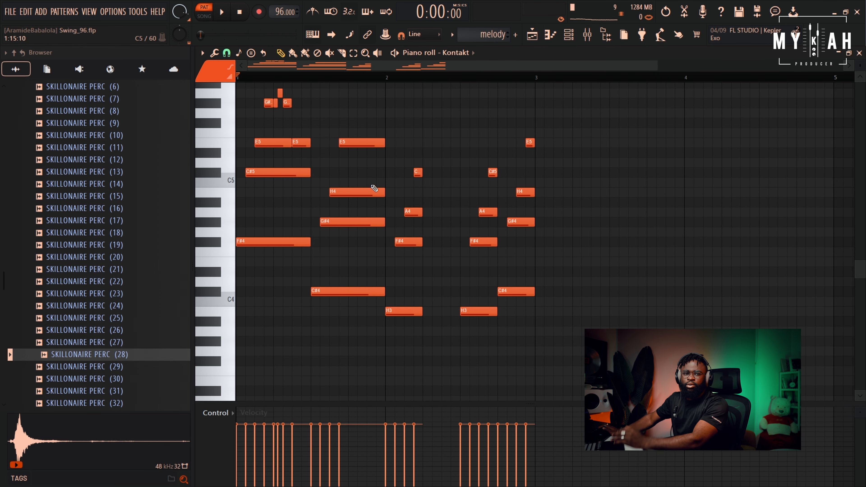
key("space")
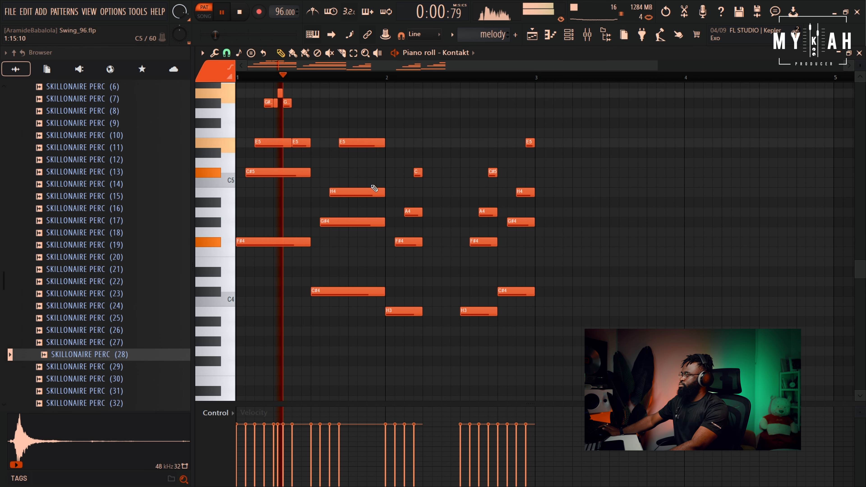
key("F6")
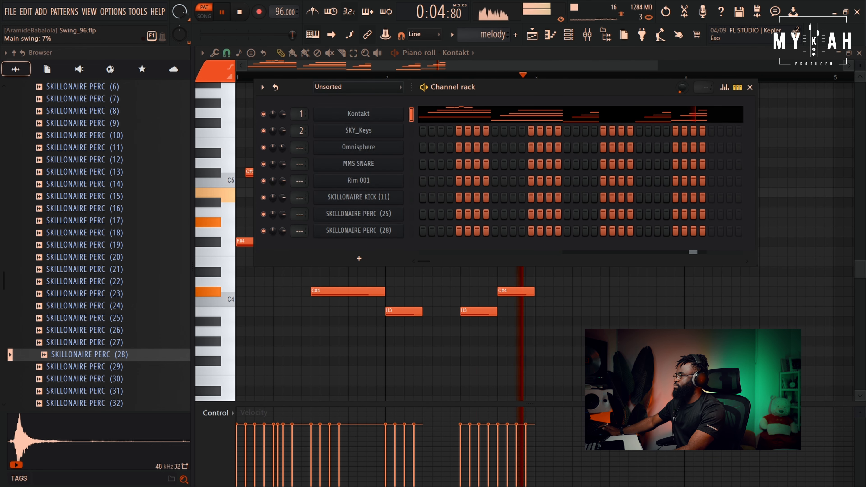
- Look over the mixer tracks and play the full arrangement from bar 1 in the playlist
left_click(587, 36)
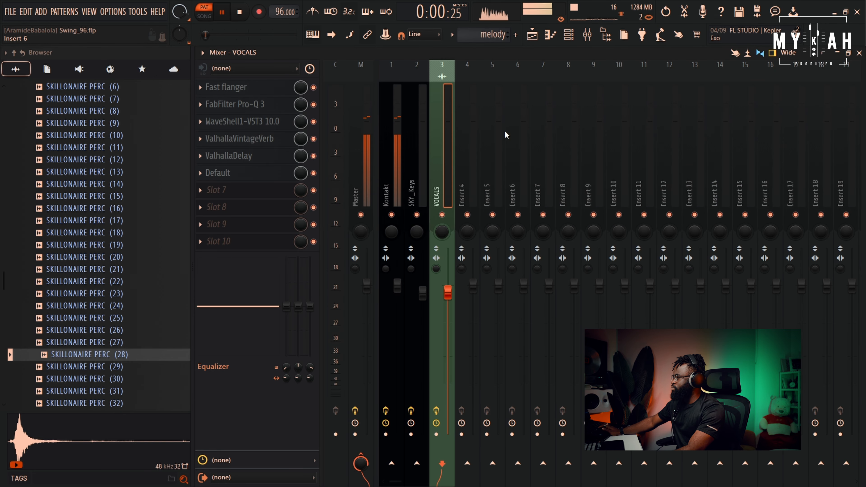
left_click(577, 37)
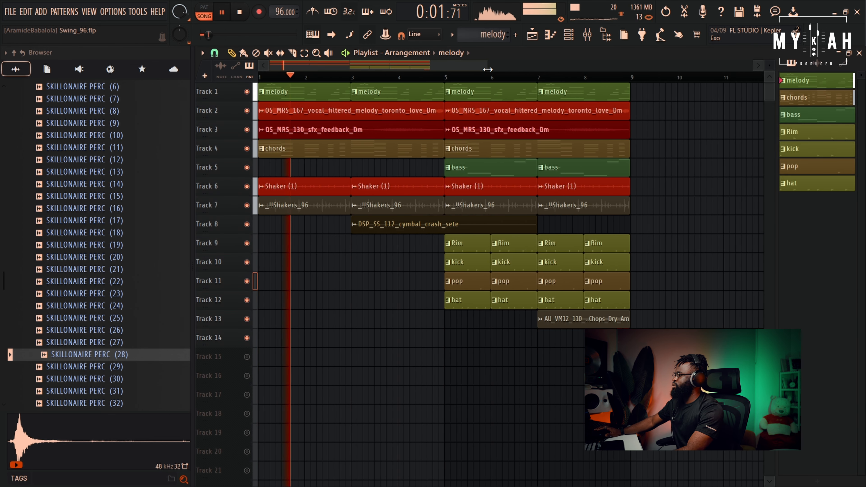
left_click_drag(487, 69, 453, 73)
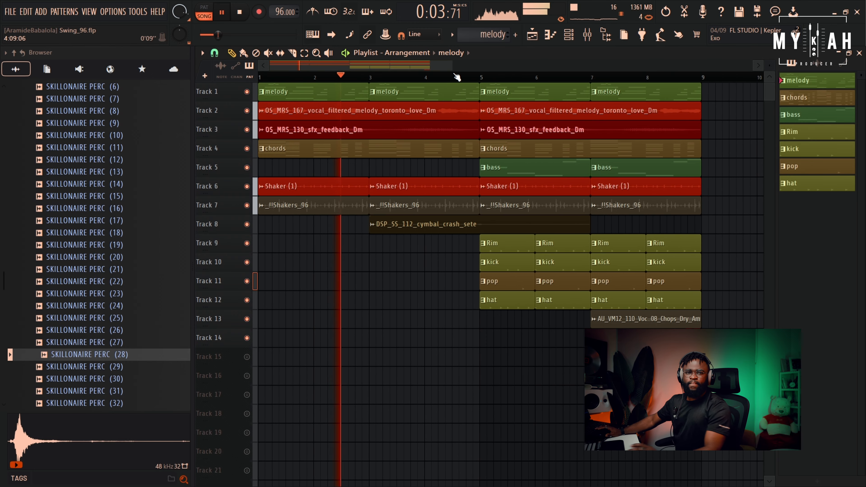